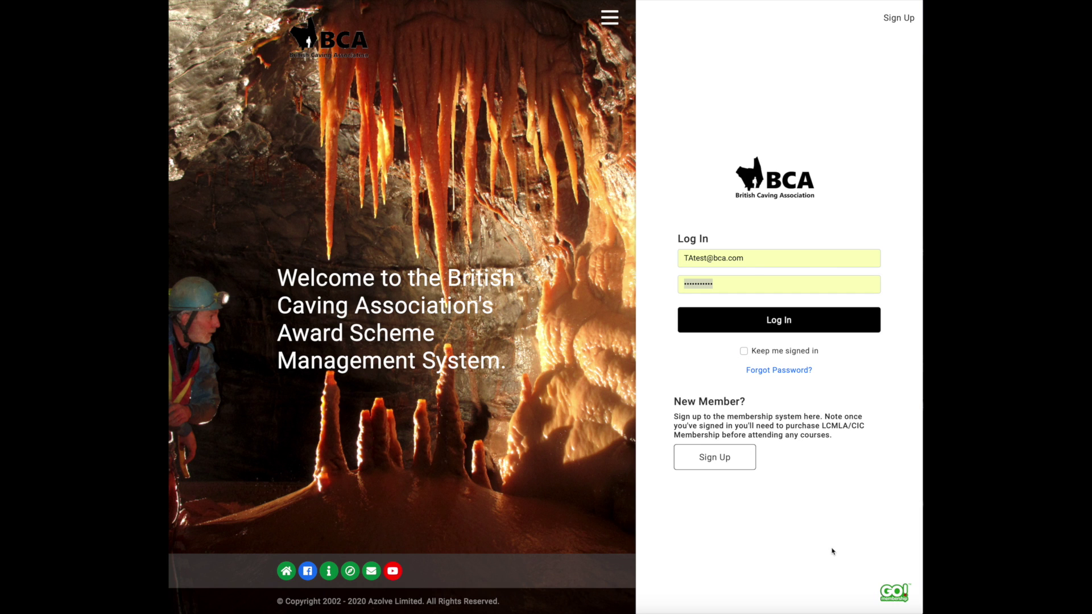
Step: Log in with the trainer test account's e-mail and password to reach My Profile
click(743, 321)
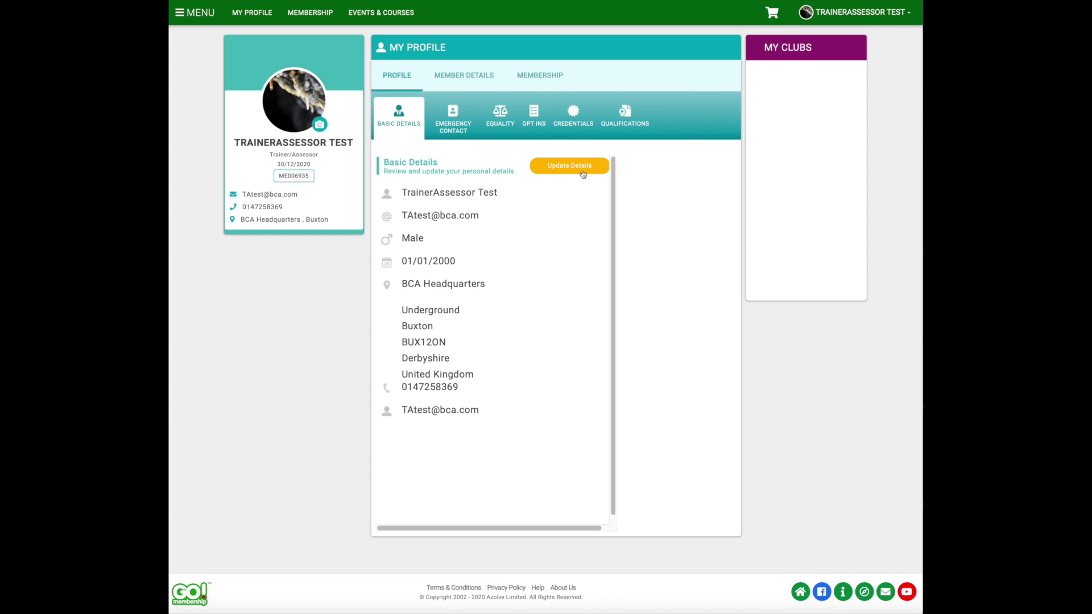
Step: Check the trainer's qualifications and Trainer Assessor membership, then go to Course Authorisations
click(622, 126)
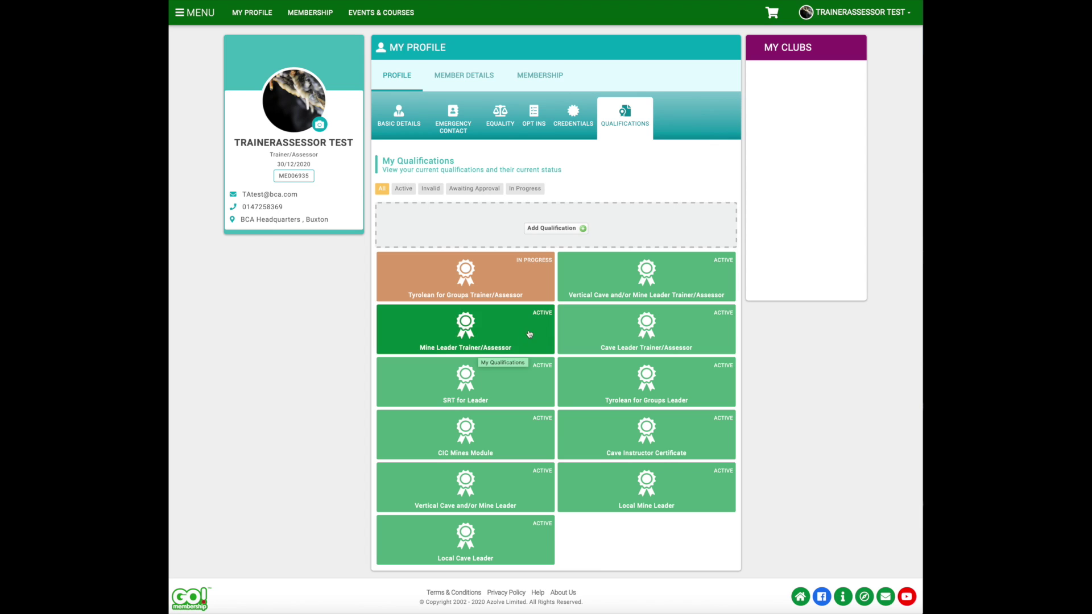
click(544, 75)
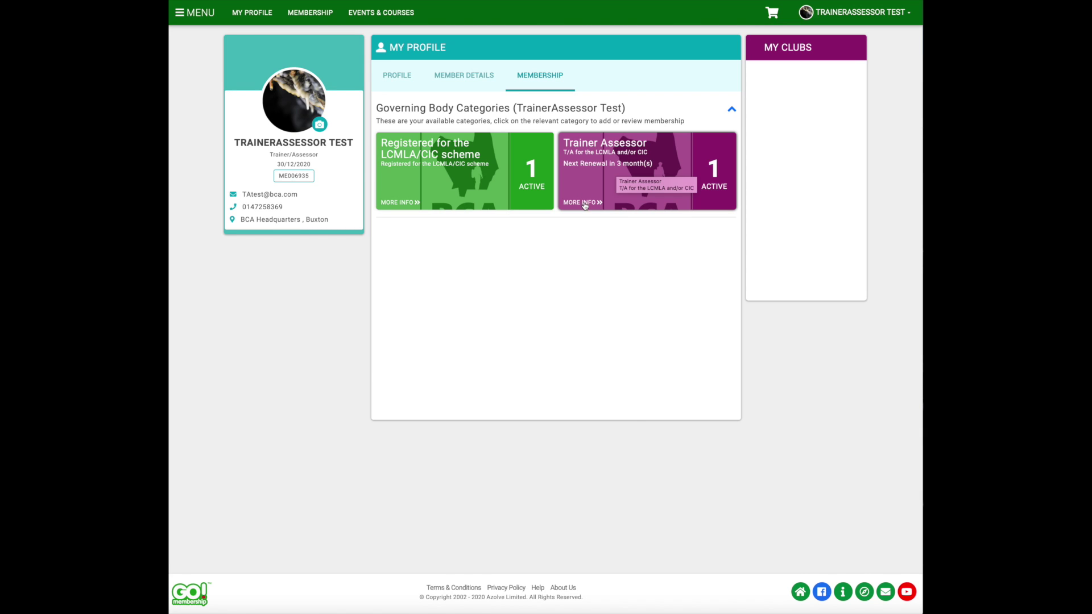
click(583, 203)
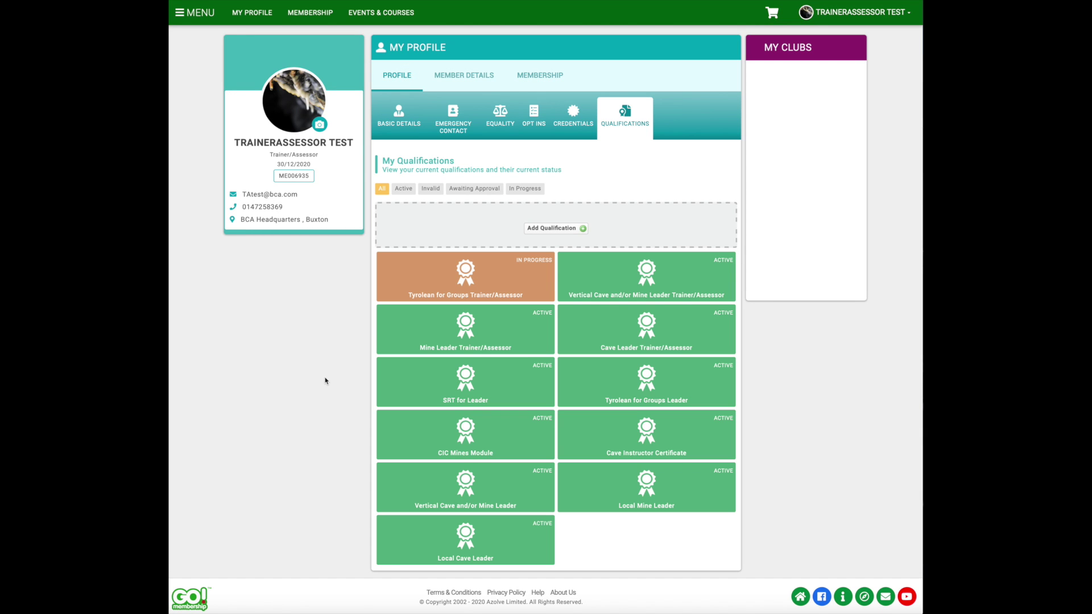
click(191, 21)
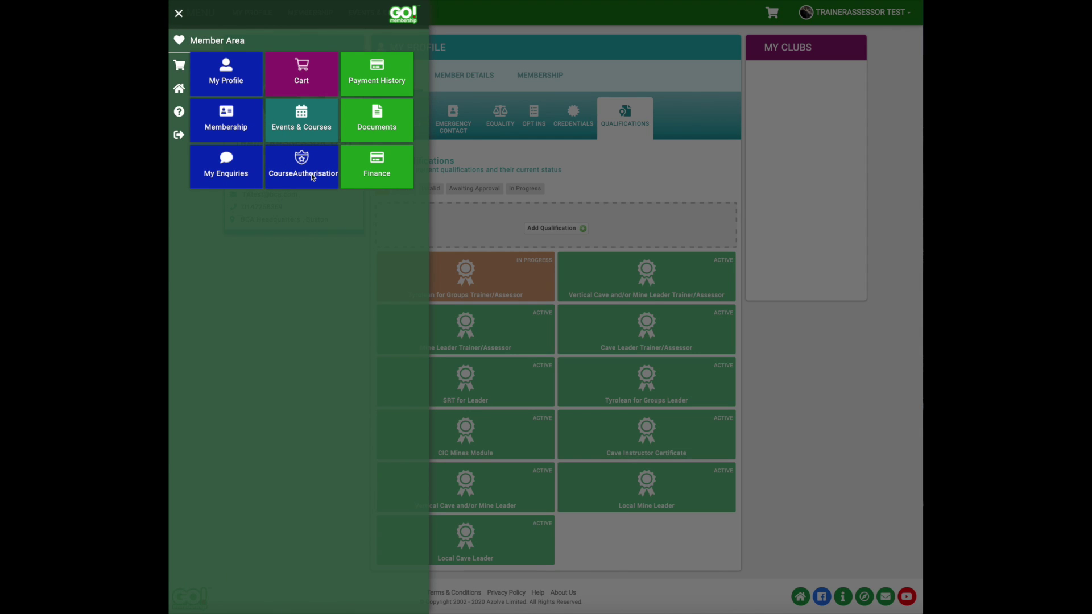
click(312, 177)
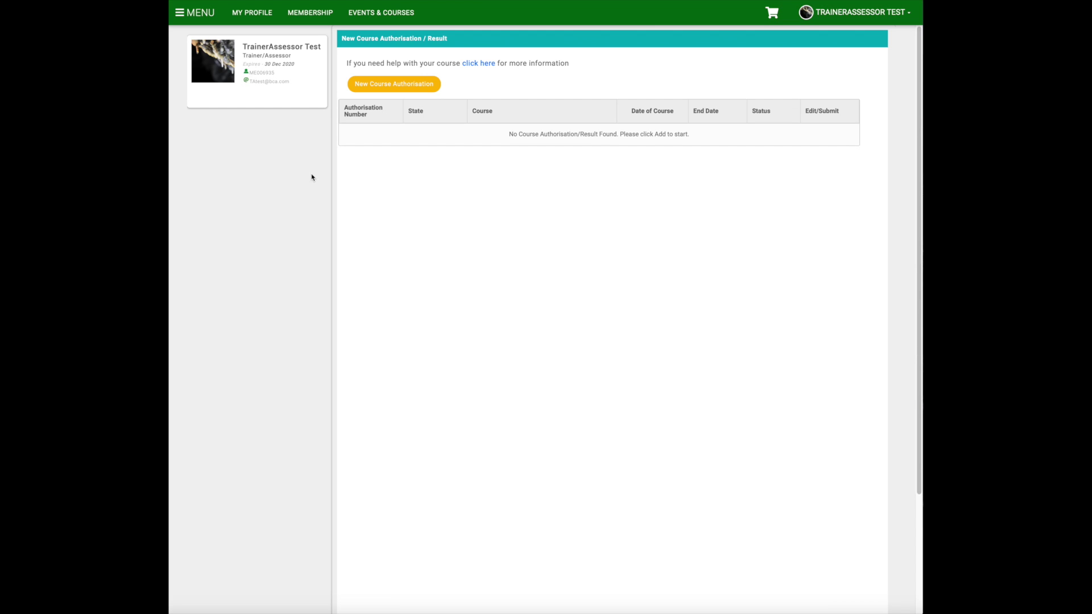
Step: Create a new authorisation with category and course Cave Leader Training, region N. Wales
click(393, 90)
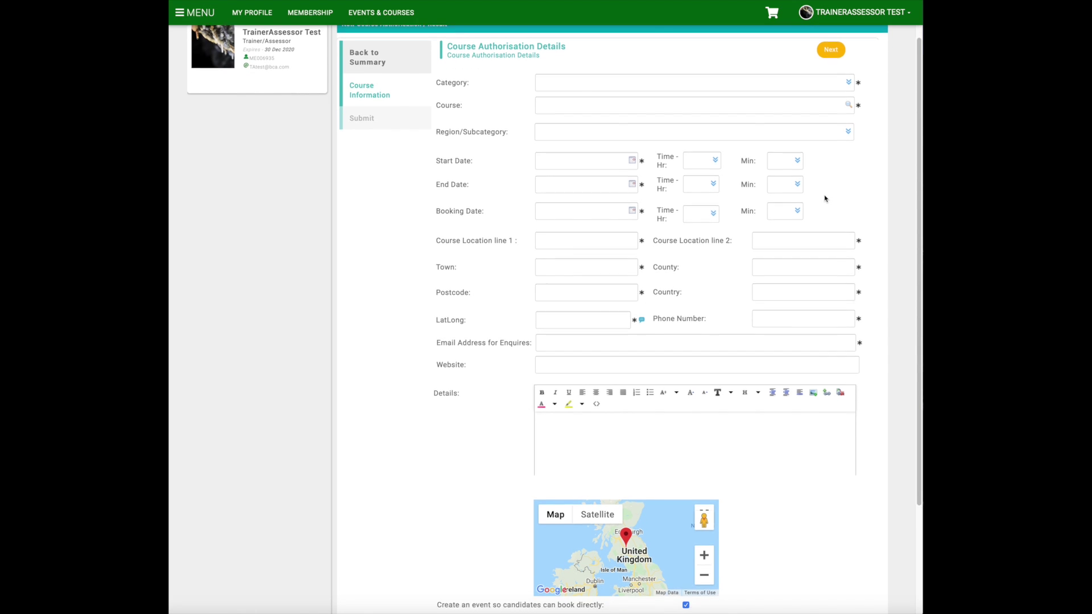
click(848, 101)
click(849, 101)
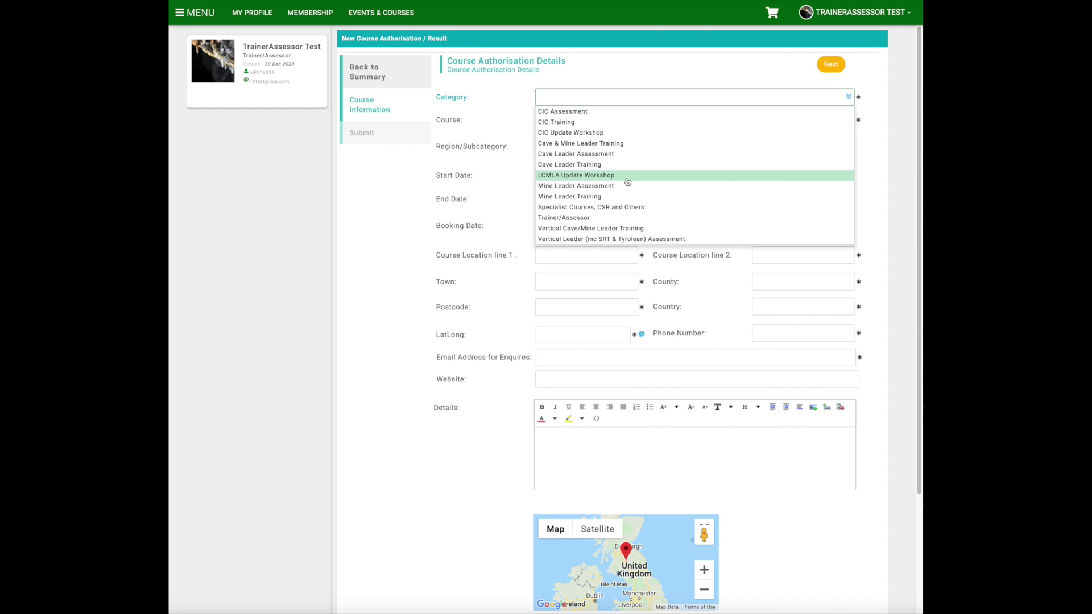
click(567, 165)
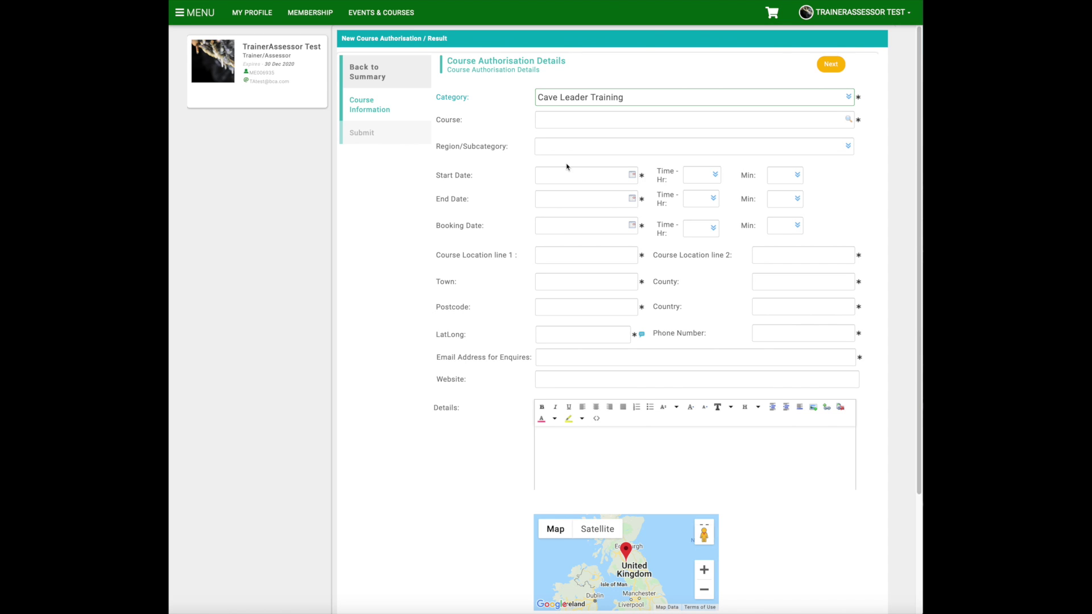
click(850, 121)
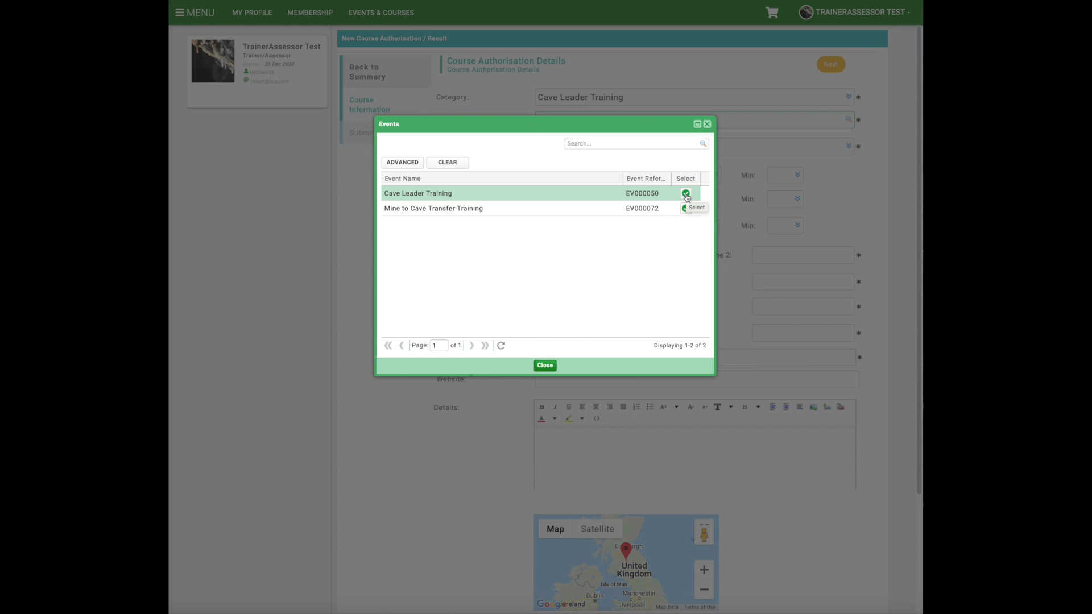
click(686, 195)
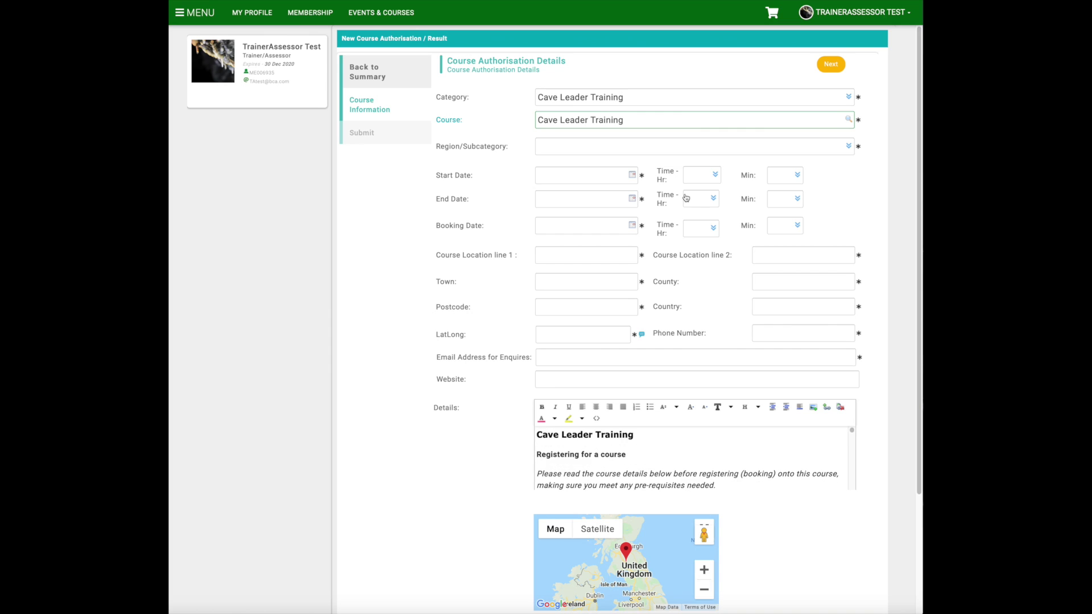
click(850, 147)
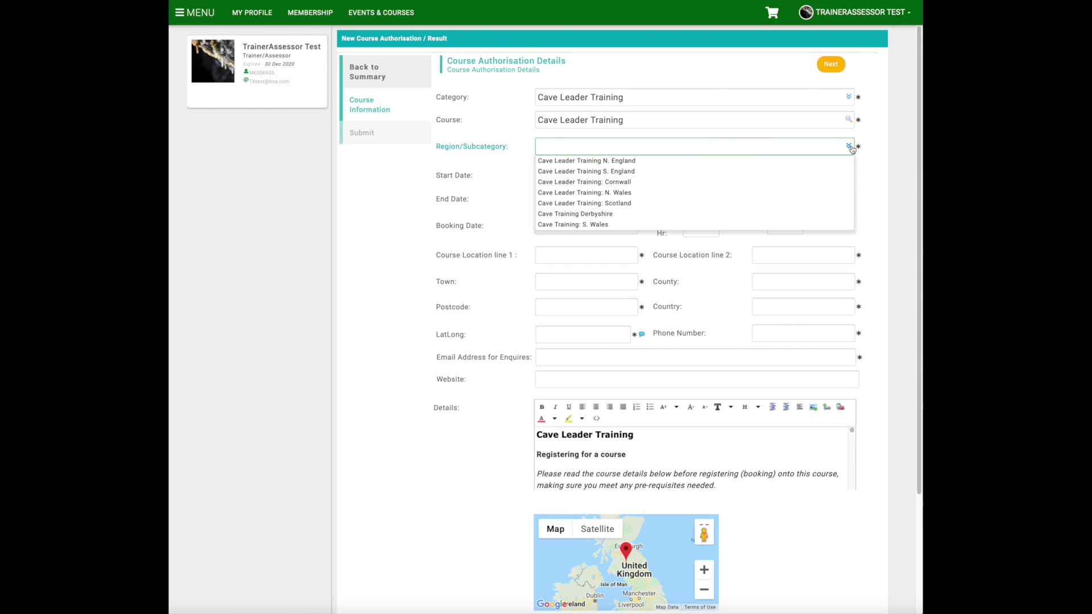
click(672, 193)
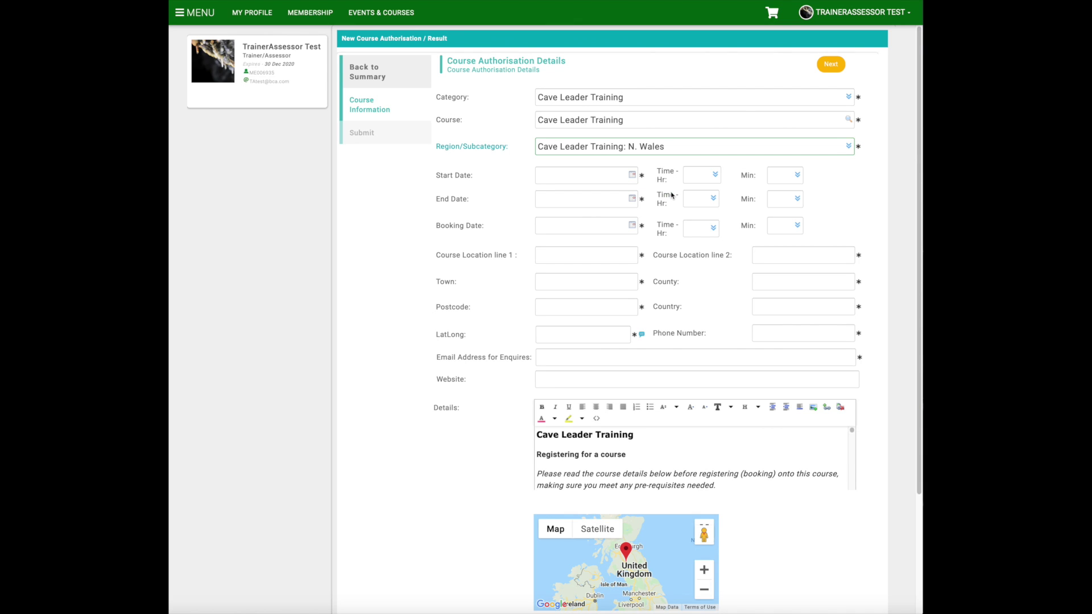
Step: Set start date 04/09/2020, end date 05/09/2020 and booking date 01/08/2020
click(633, 175)
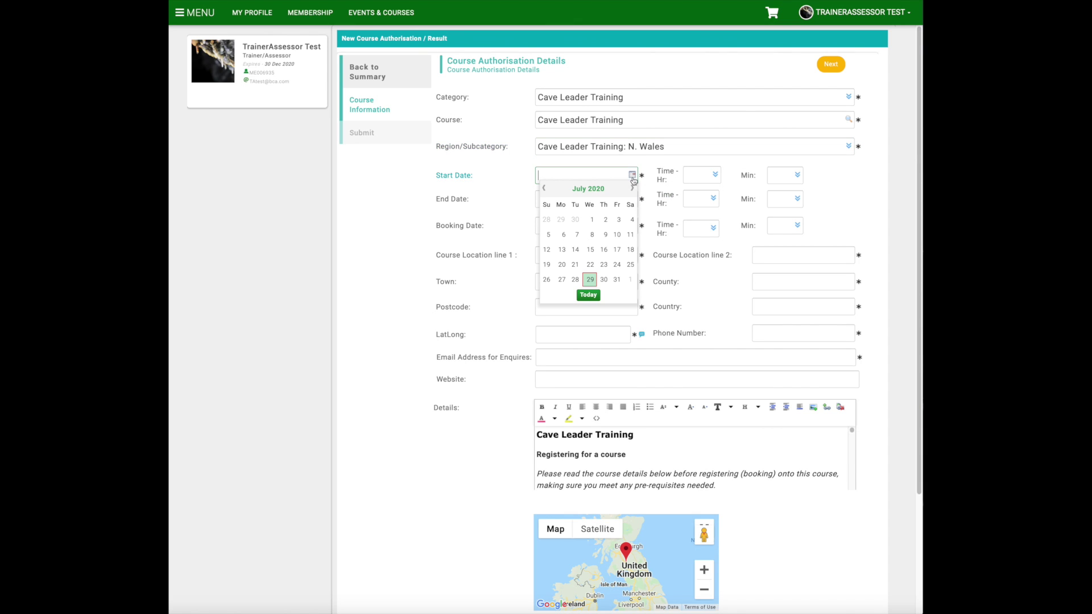
click(633, 192)
click(634, 193)
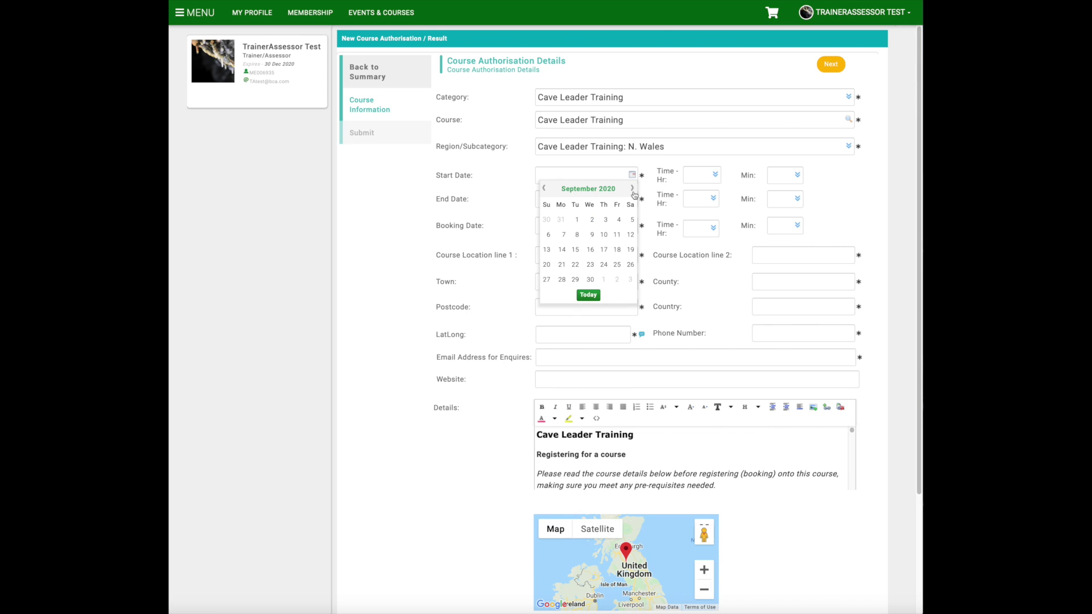
click(619, 222)
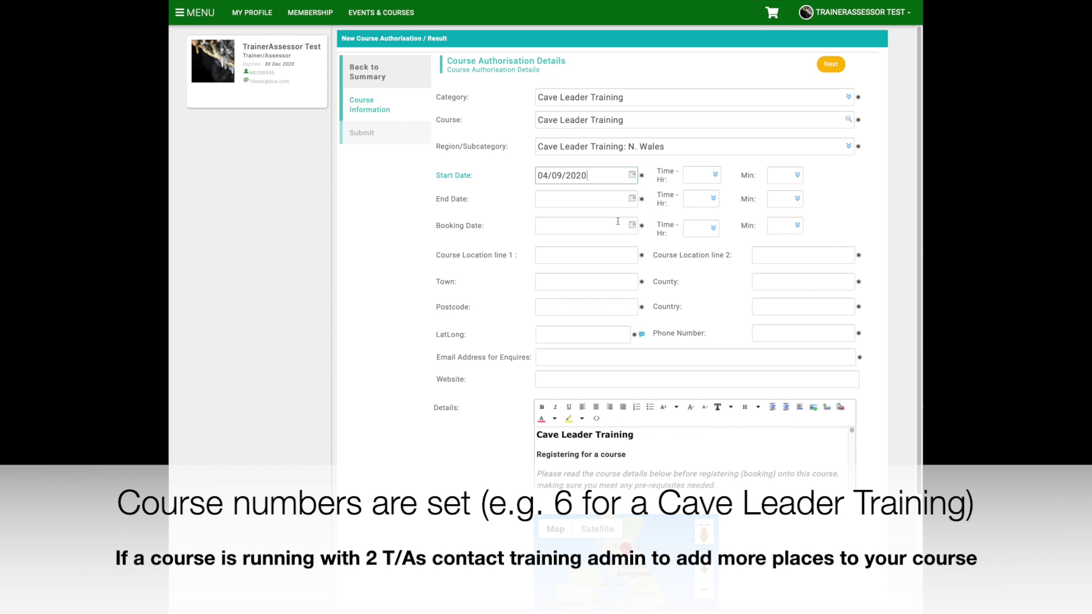
click(633, 200)
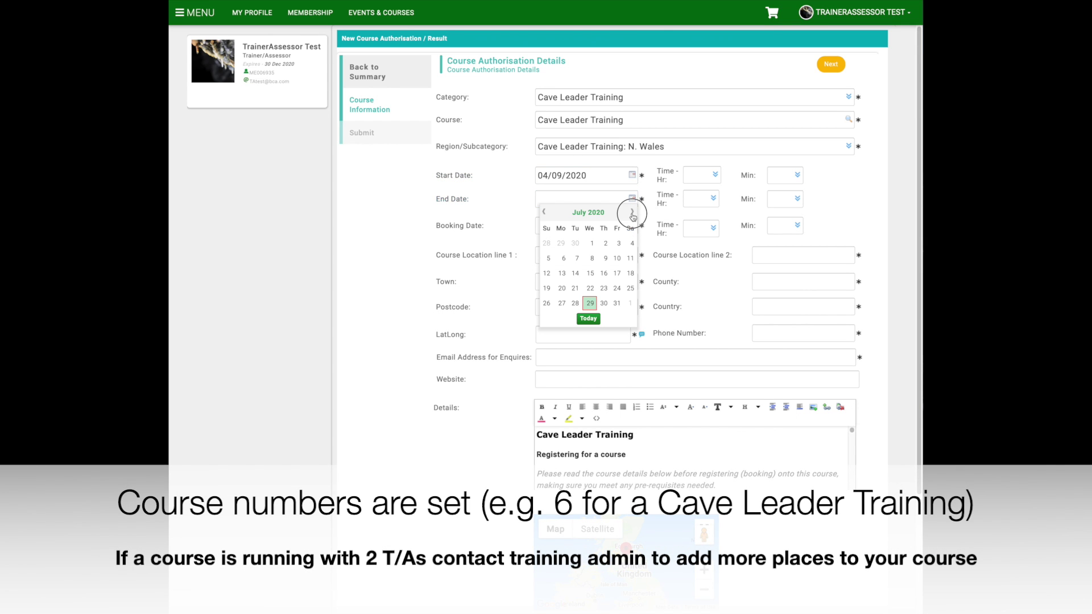
click(632, 212)
click(632, 212)
click(632, 243)
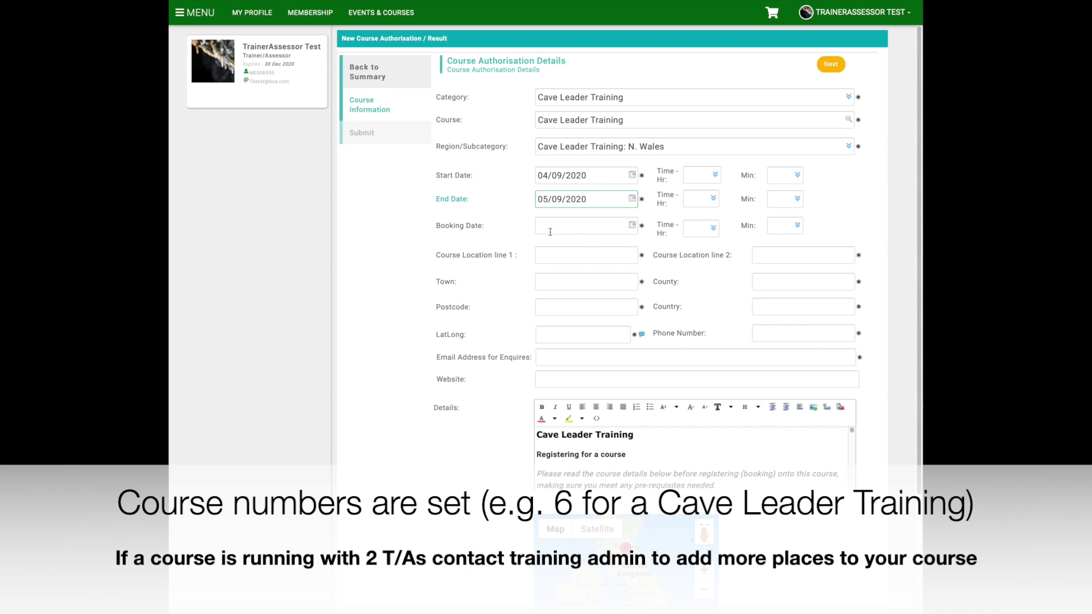
click(632, 225)
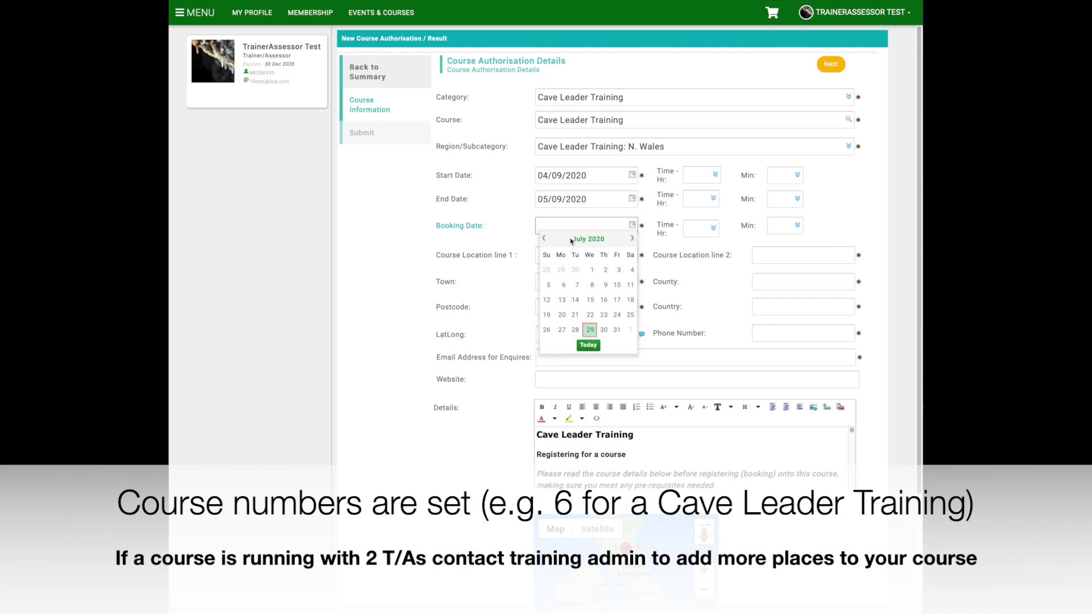
click(632, 239)
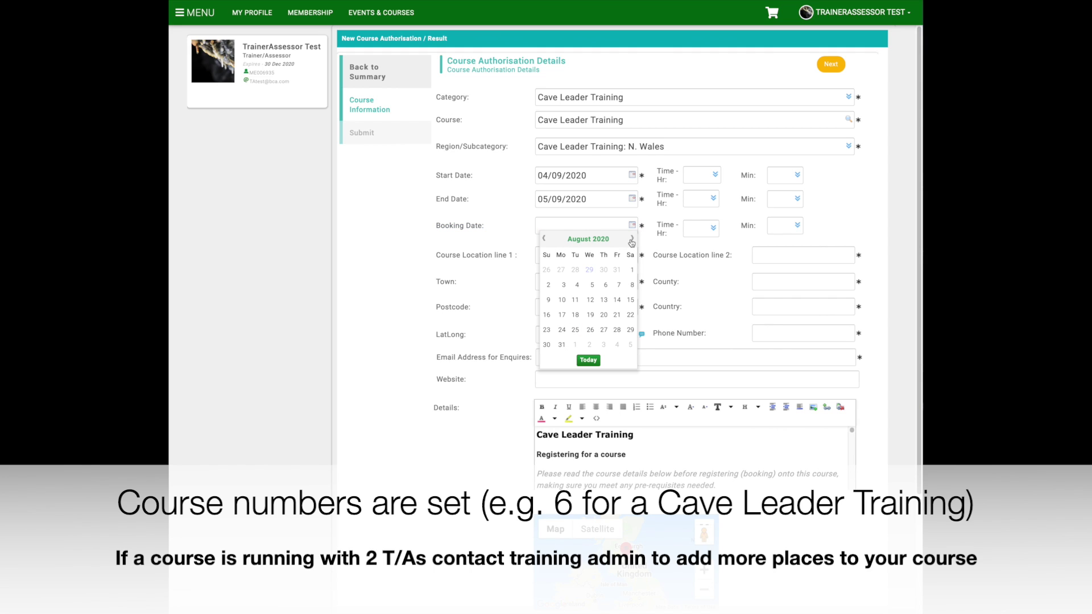
click(632, 270)
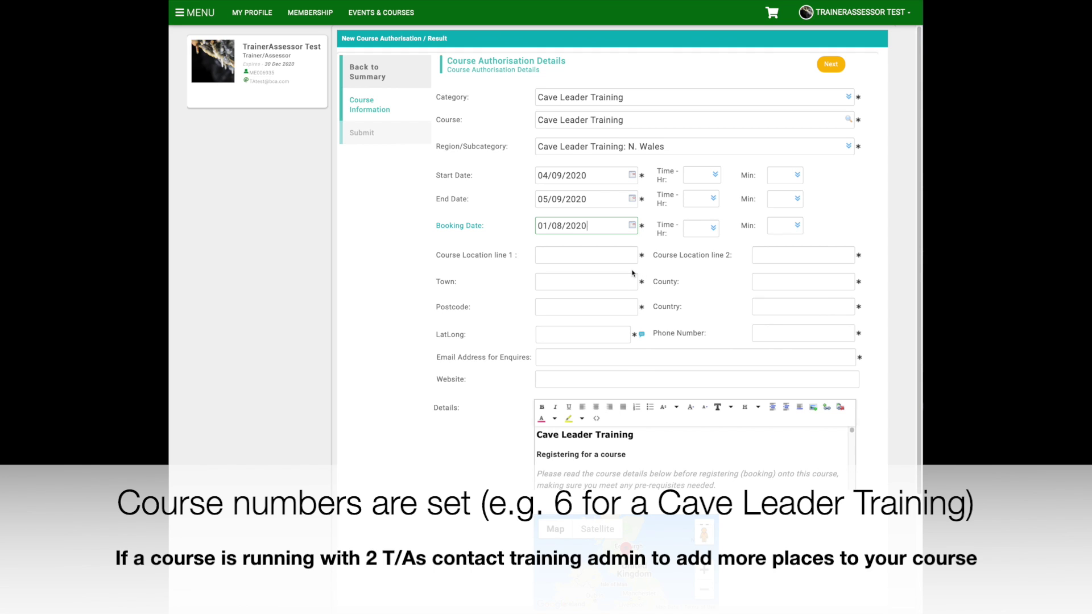
Step: Set the start time to 09:00, end time to 17:00 and booking time to 00:00
click(717, 175)
click(717, 175)
click(701, 286)
click(798, 175)
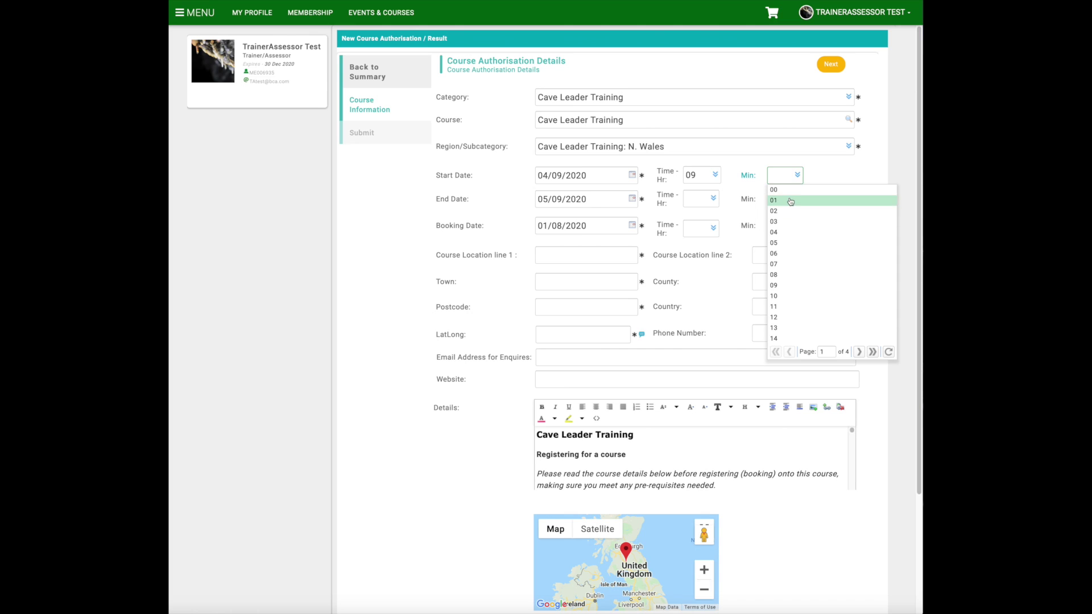
click(790, 193)
click(712, 199)
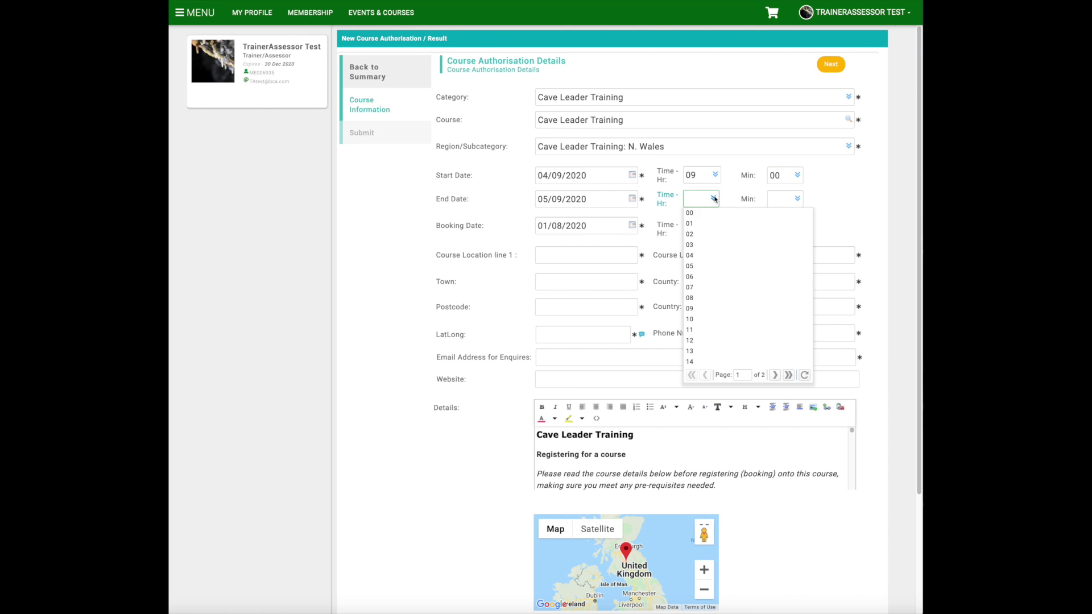
click(775, 375)
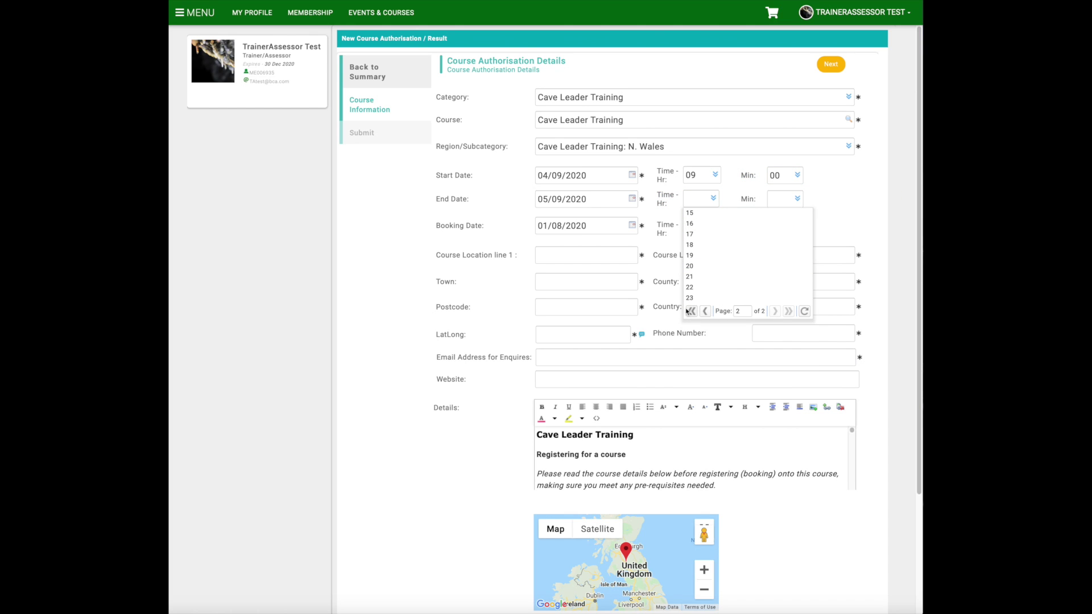
click(690, 234)
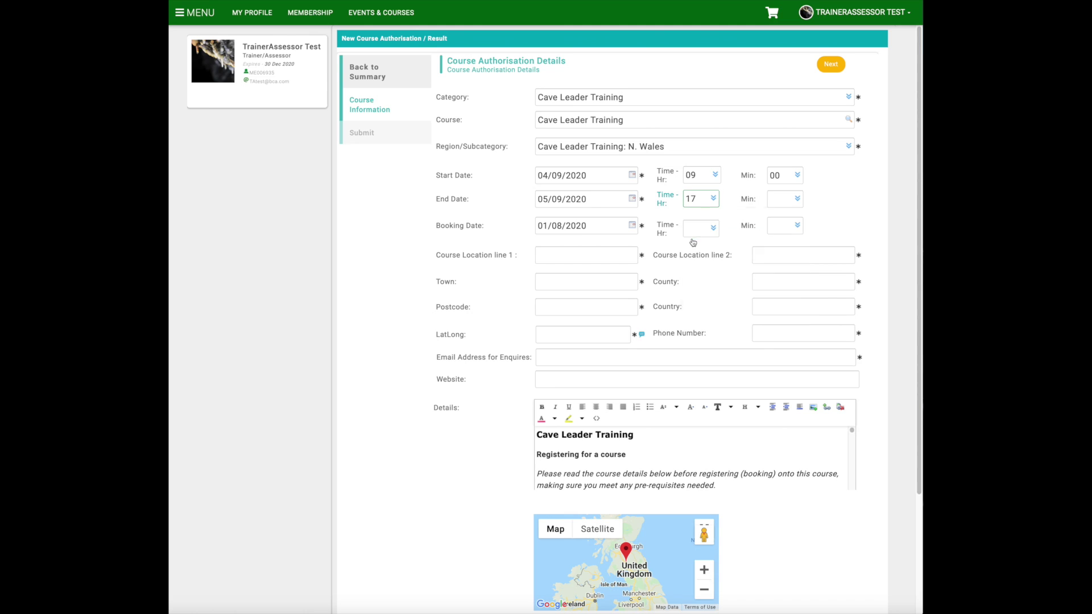
click(795, 199)
click(781, 214)
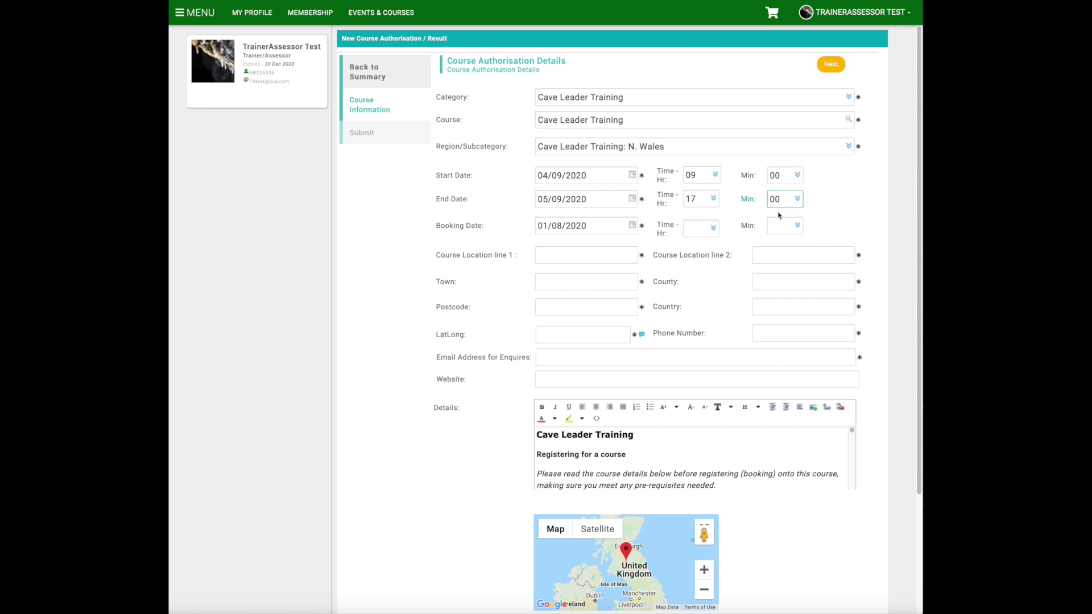
click(714, 229)
click(705, 244)
click(798, 226)
click(784, 242)
click(712, 297)
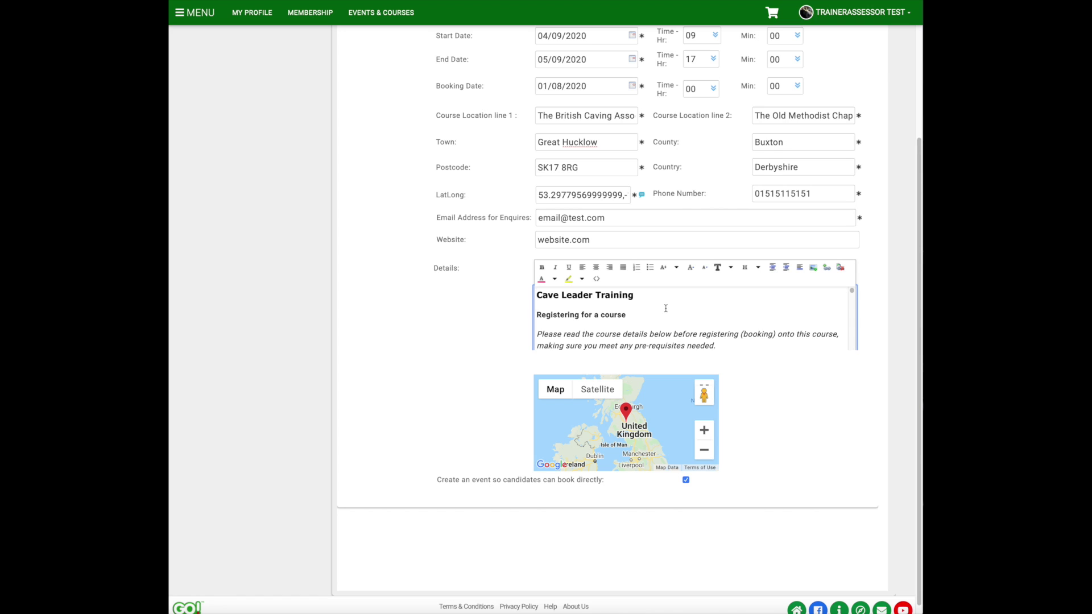
Step: Scroll down through the Details description and venue location map on the form
scroll(667, 308, down, 1)
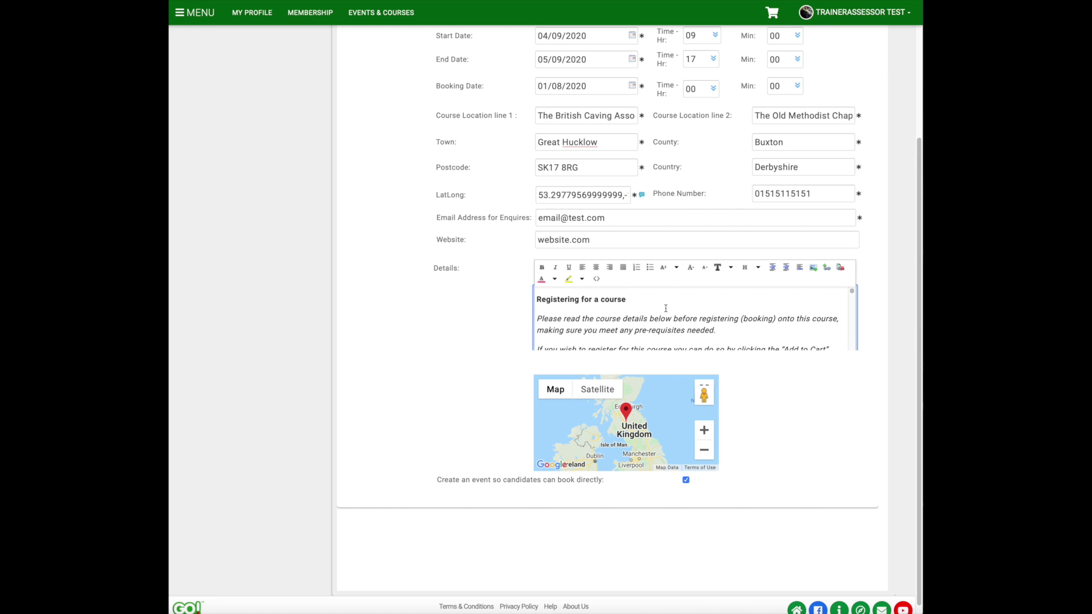
scroll(666, 308, down, 3)
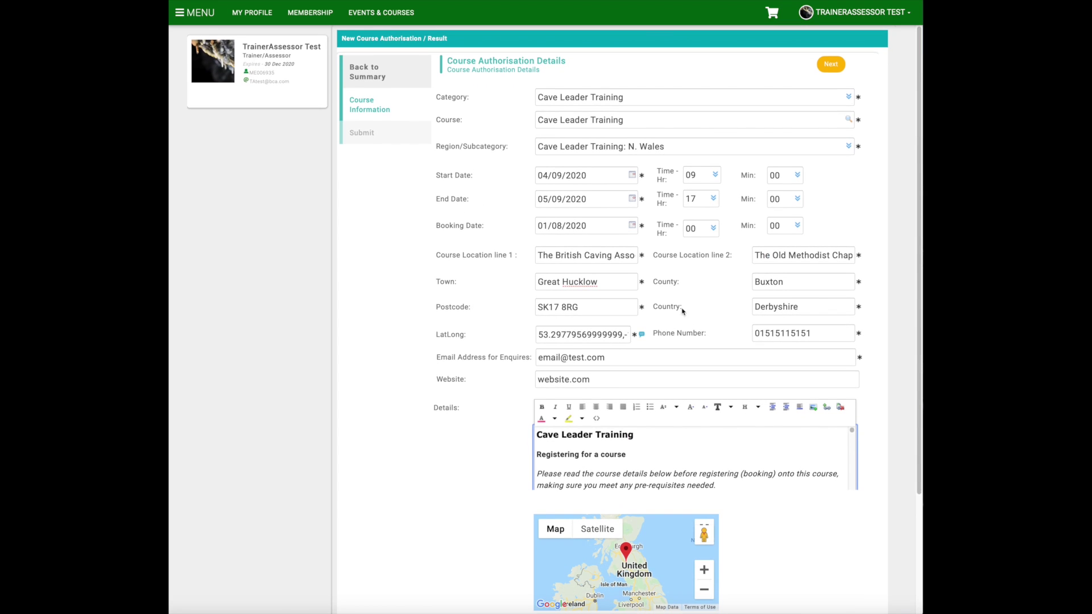
scroll(885, 431, down, 3)
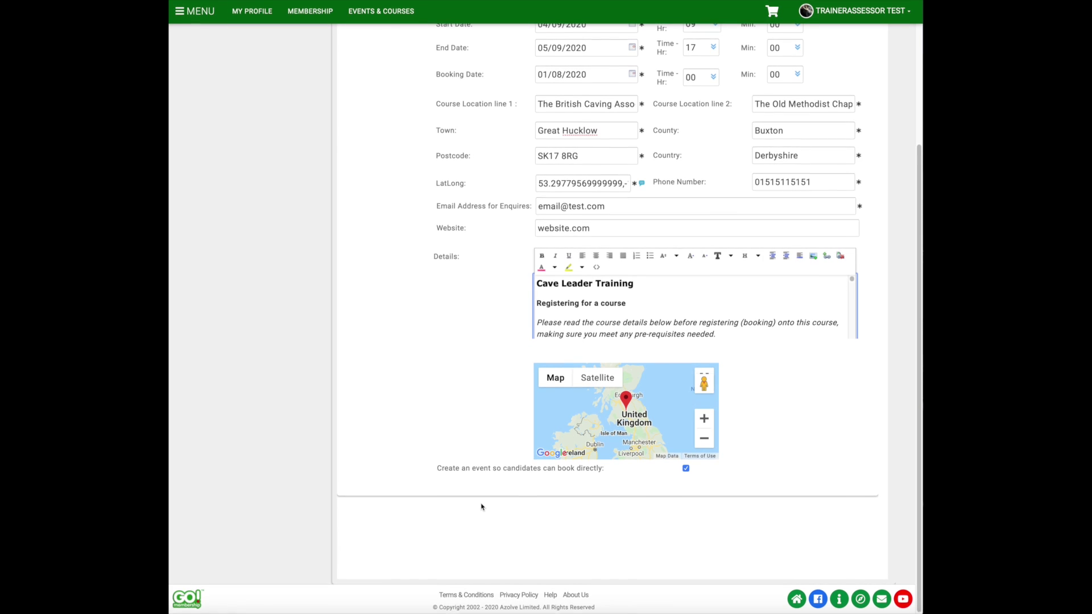
Step: Leave 'Create an event so candidates can book directly' ticked and continue to Summary
click(686, 470)
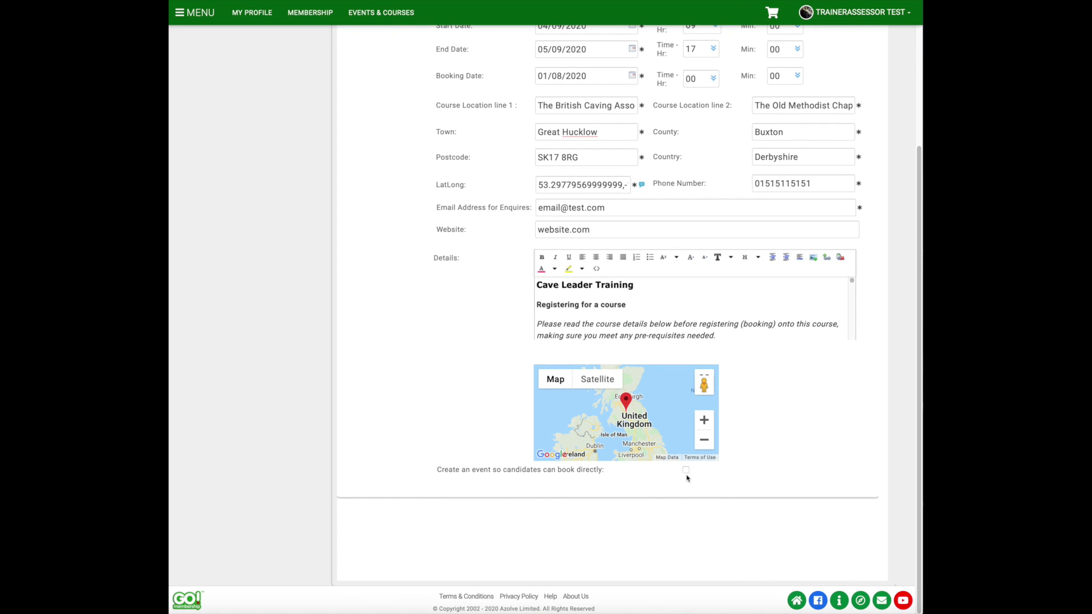
click(687, 472)
click(687, 470)
click(687, 471)
scroll(808, 473, up, 3)
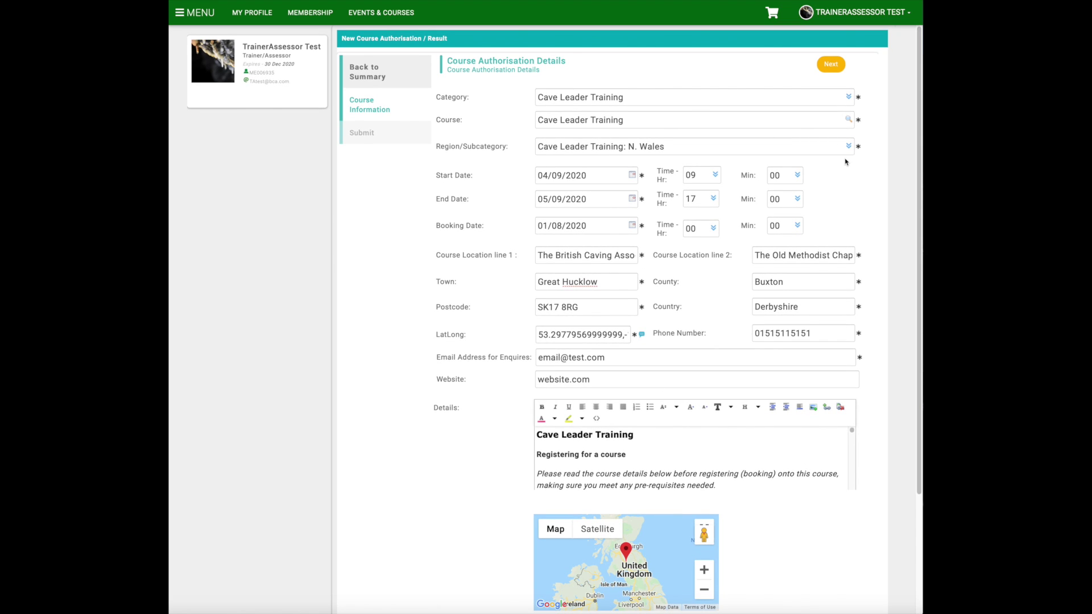
scroll(831, 228, down, 1)
click(831, 55)
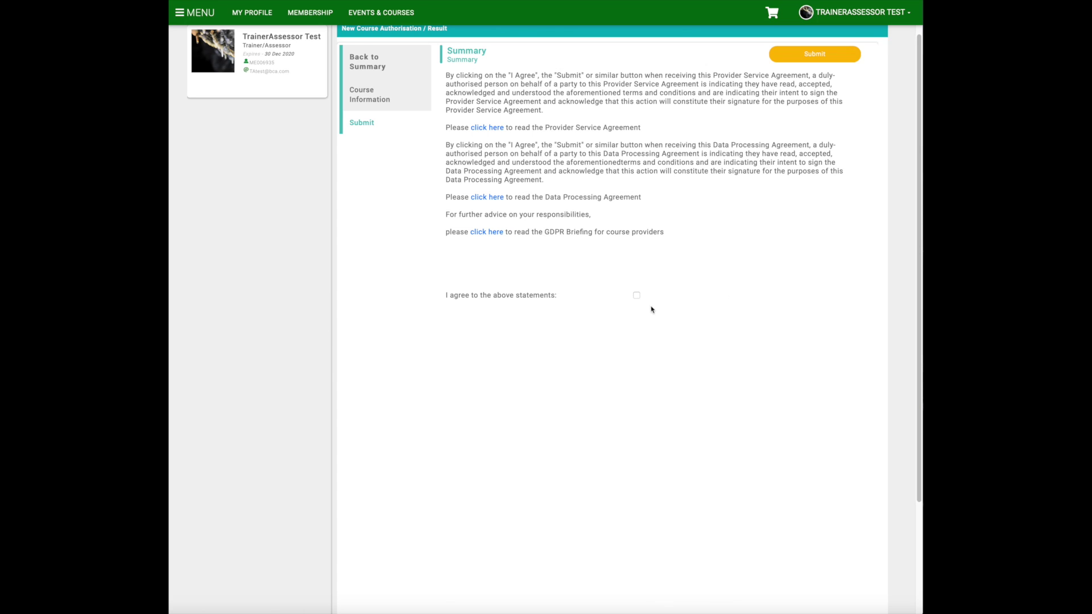
Step: Agree to the Provider Service and Data Processing statements and submit the authorisation
click(637, 296)
scroll(715, 337, up, 1)
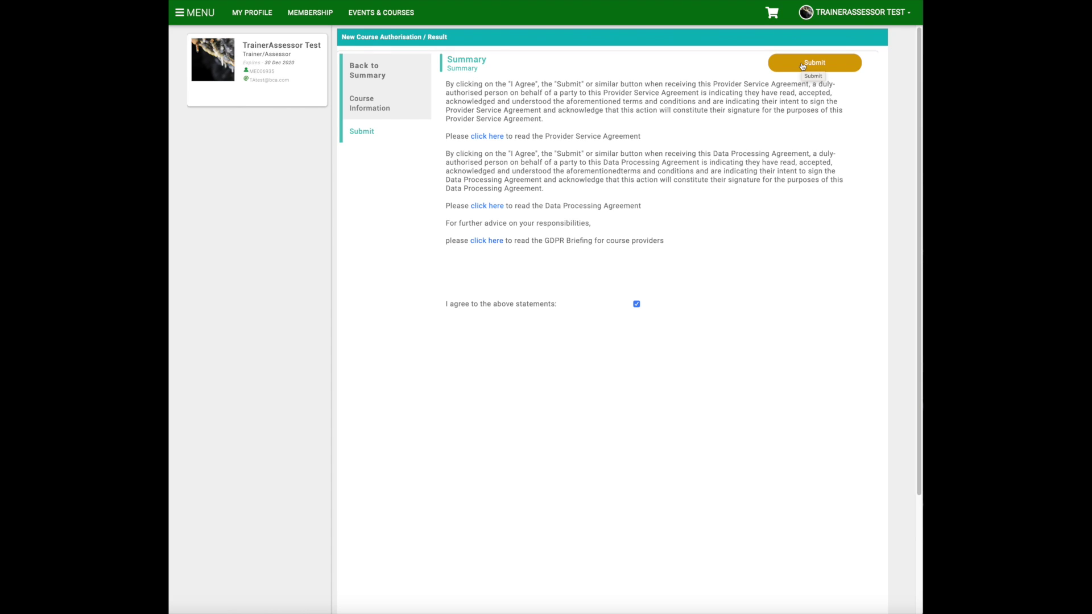
click(367, 103)
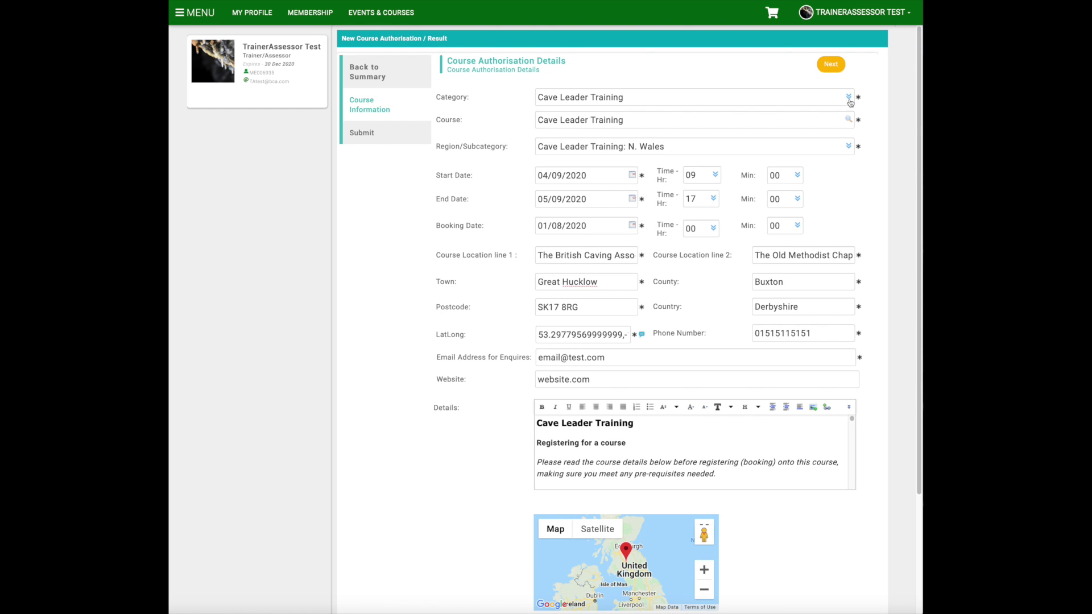
click(830, 65)
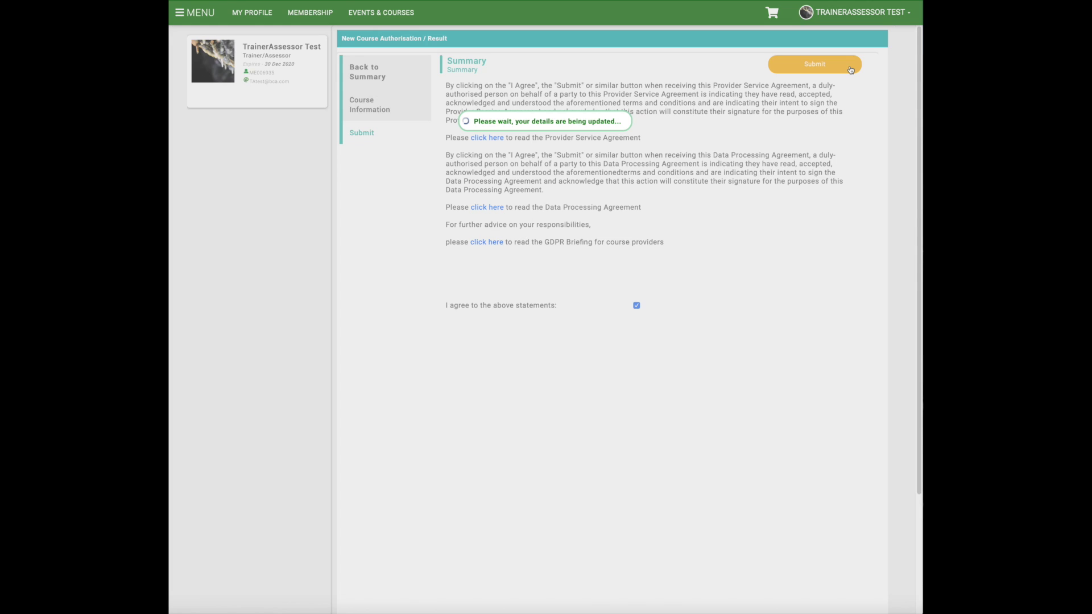
click(851, 69)
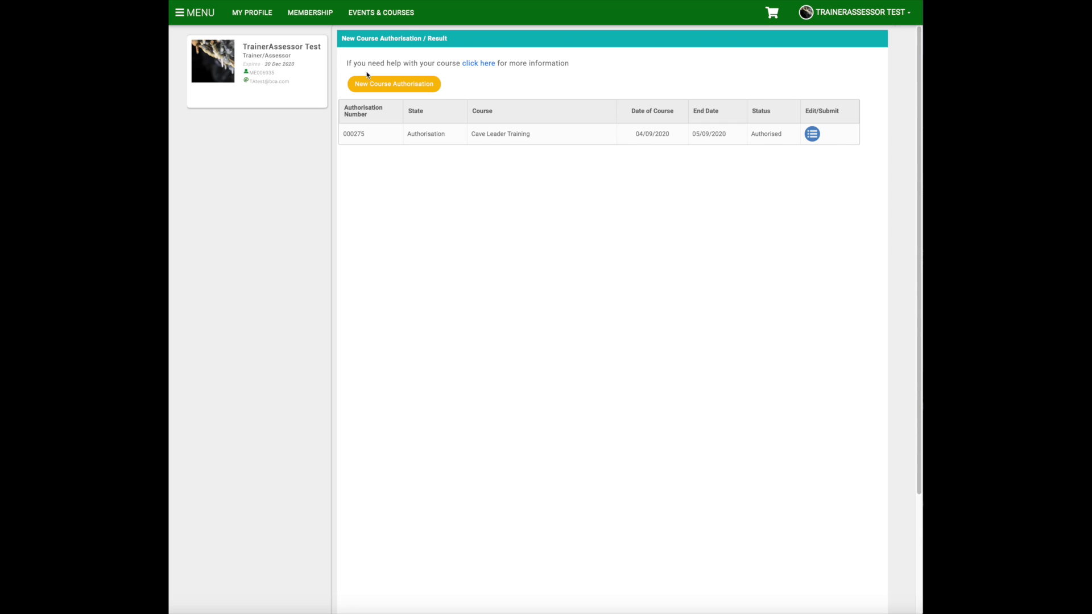
Step: Once the authorisation shows Authorised, open the Events & Courses page
click(367, 14)
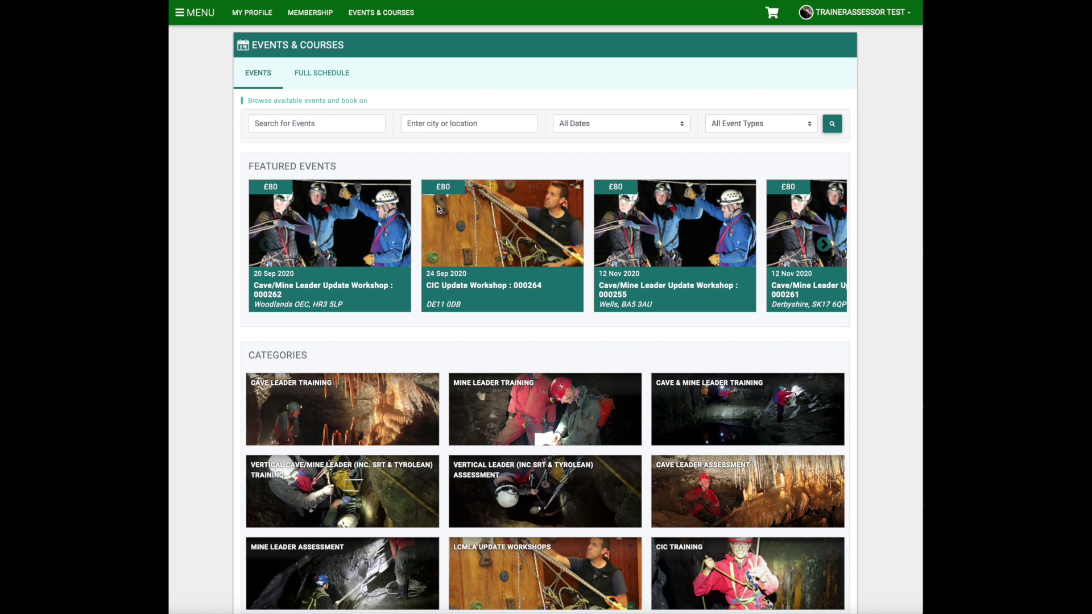
Step: Open the Cave Leader Training : 000275 event under Cave Leader Training, N. Wales
scroll(438, 208, down, 1)
click(356, 362)
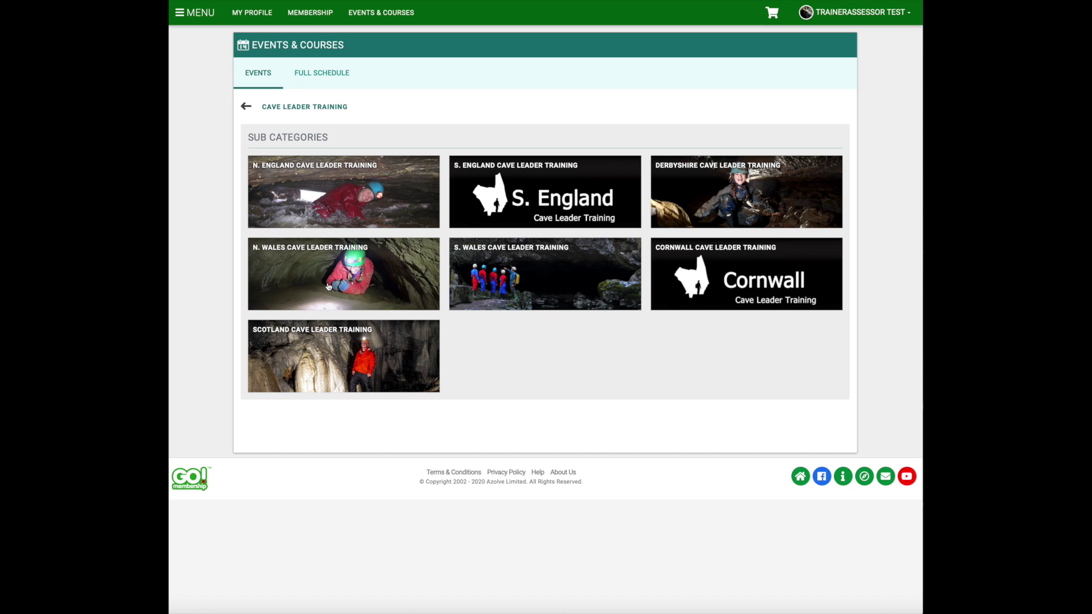
click(359, 284)
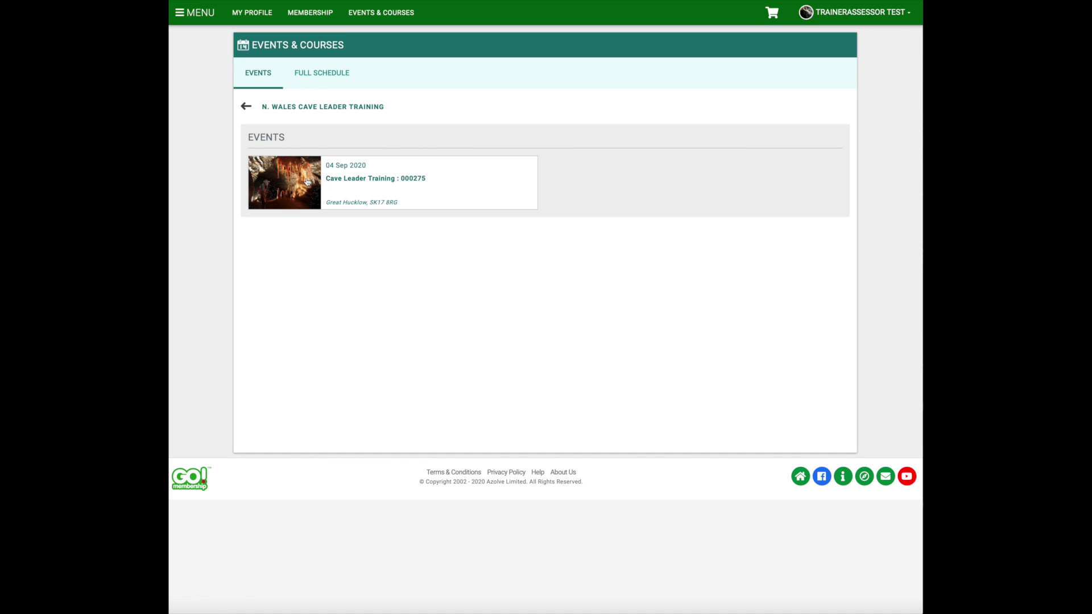
click(391, 182)
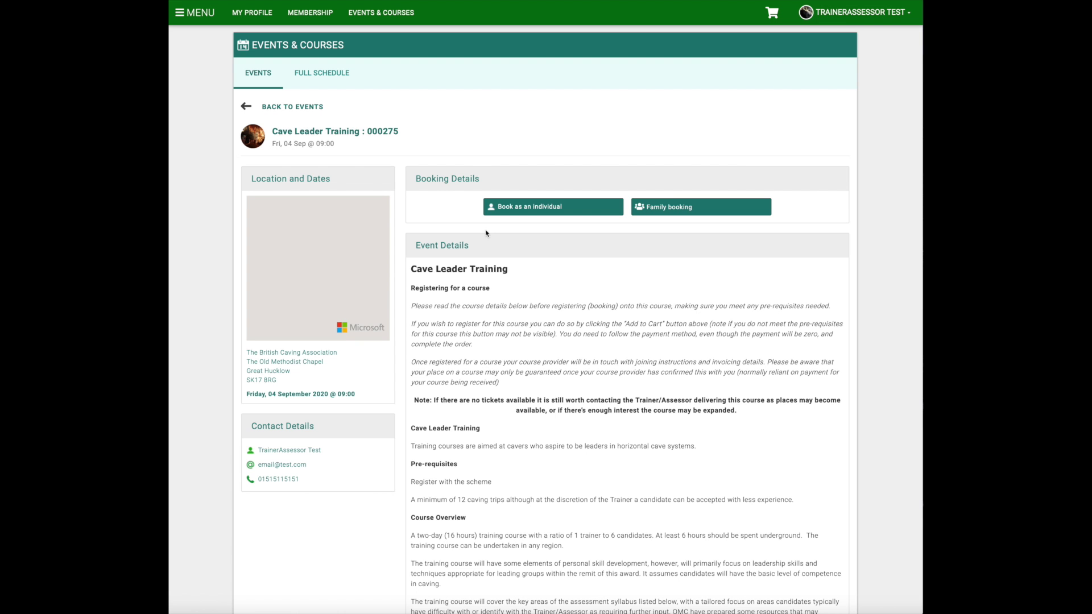
Step: Read through the 000275 event's details, syllabus and resources, zooming the venue map out
scroll(543, 280, down, 1)
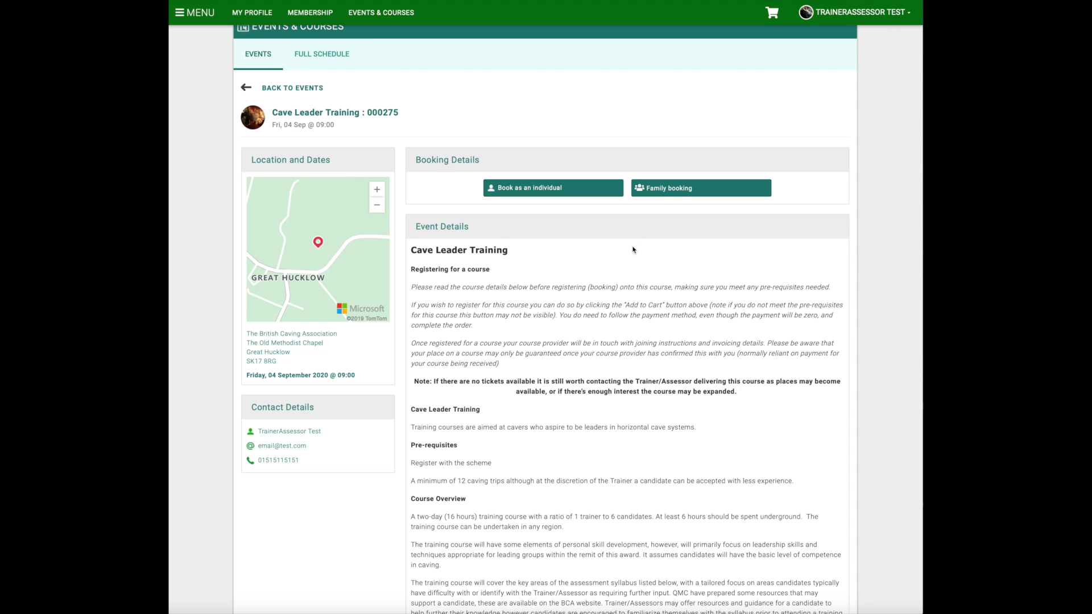
scroll(634, 250, down, 1)
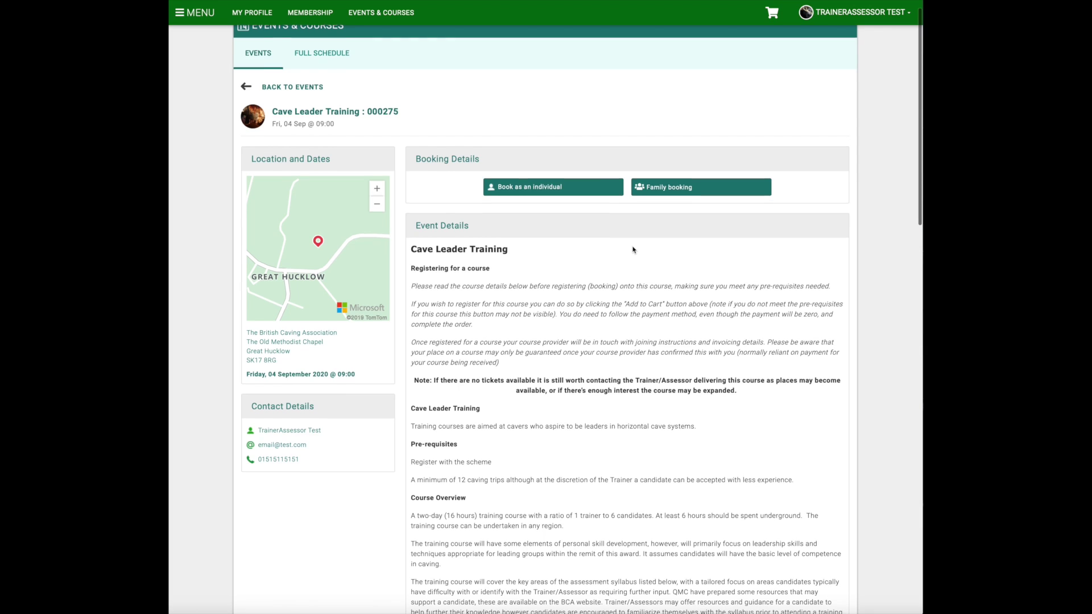
scroll(633, 249, down, 1)
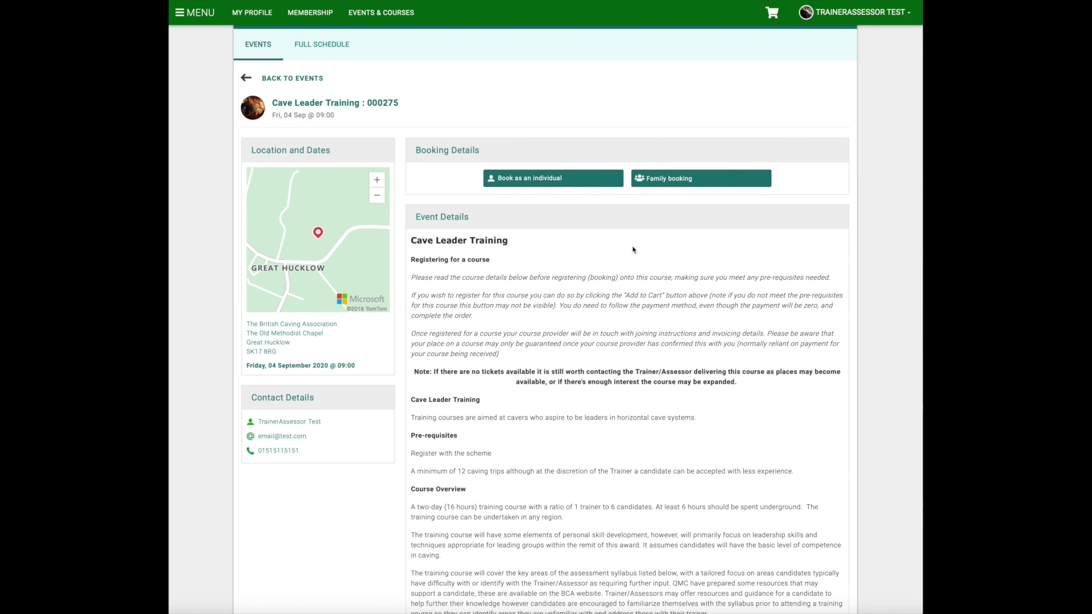
scroll(633, 250, down, 1)
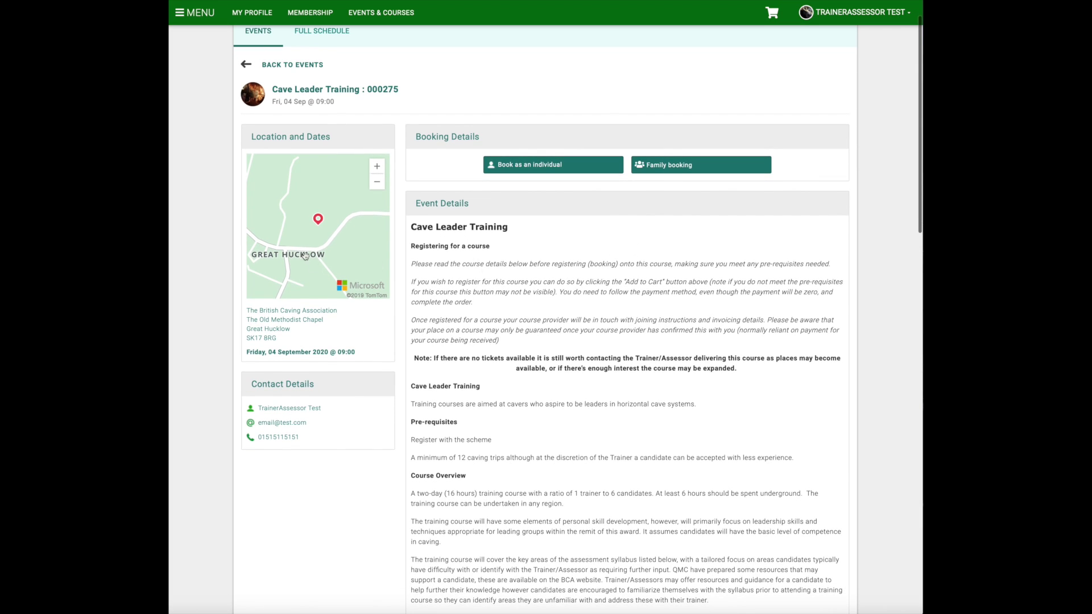
click(377, 182)
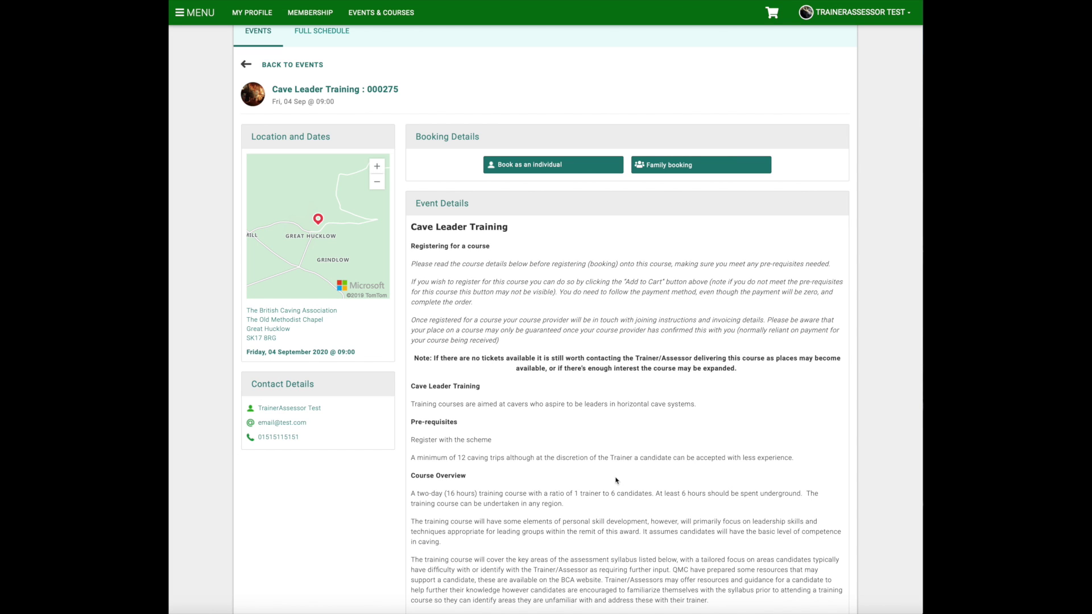
scroll(655, 289, down, 8)
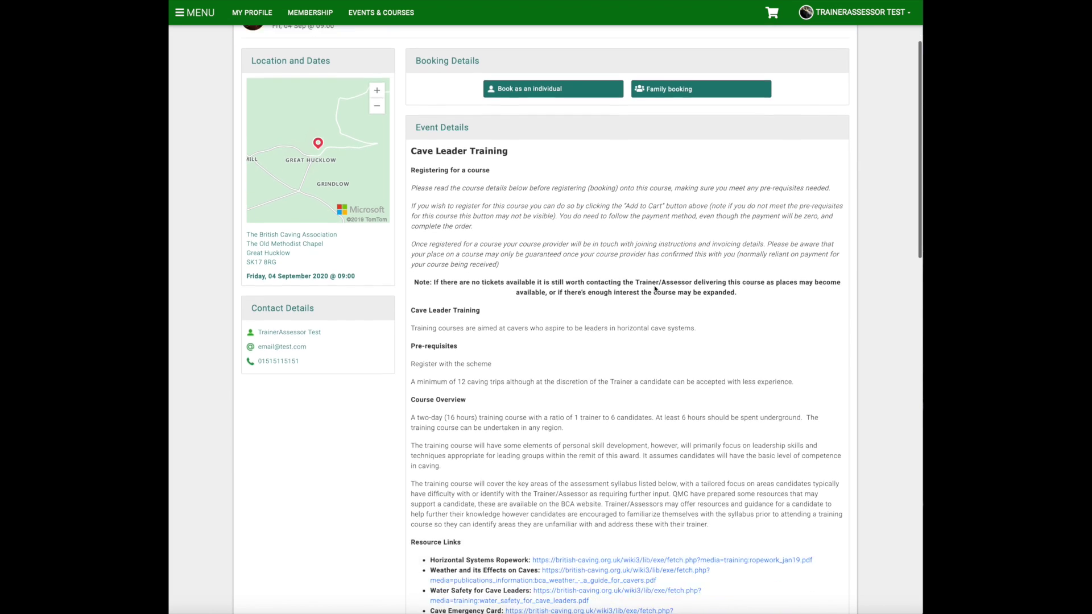
scroll(655, 289, down, 6)
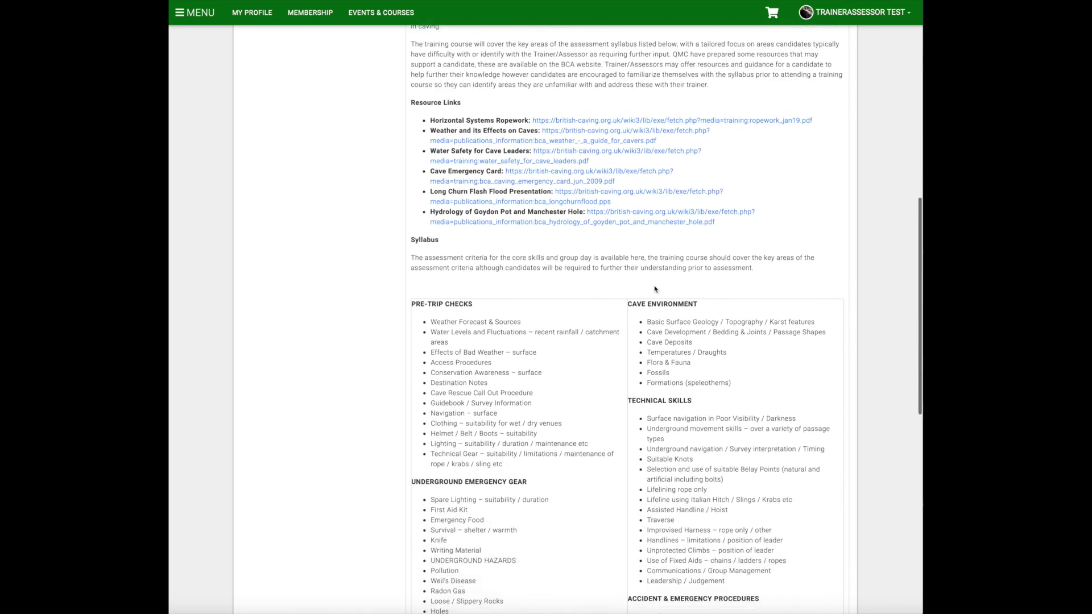
scroll(655, 289, down, 6)
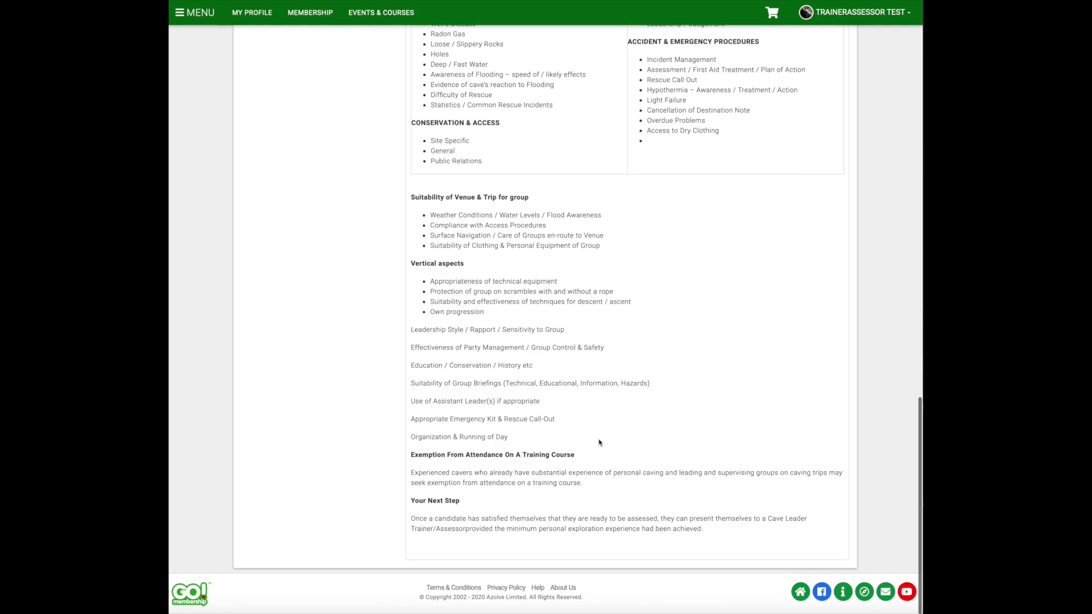
scroll(597, 443, up, 20)
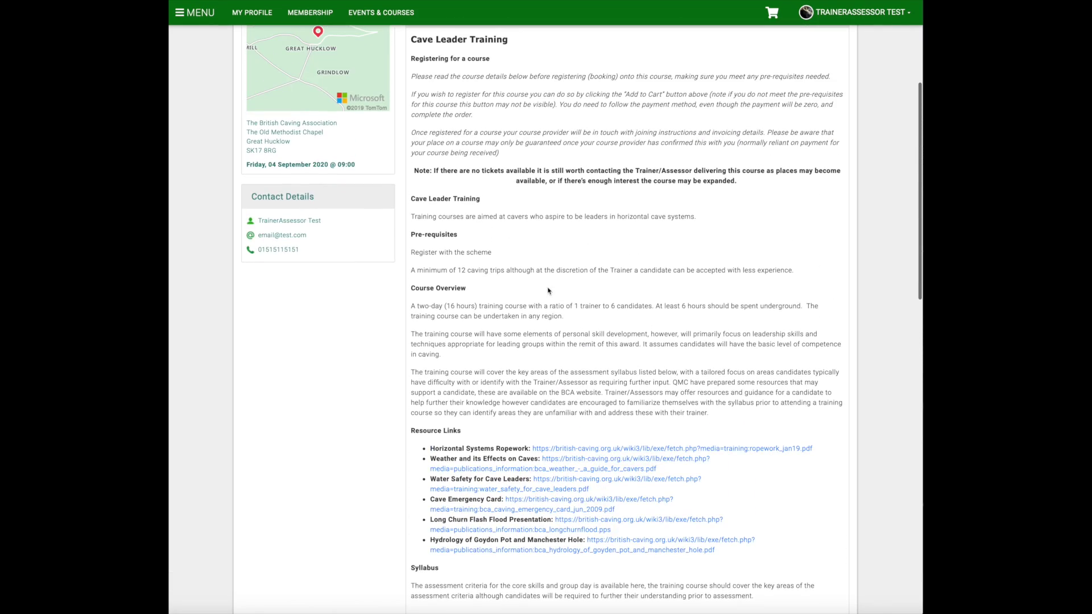
scroll(549, 292, up, 5)
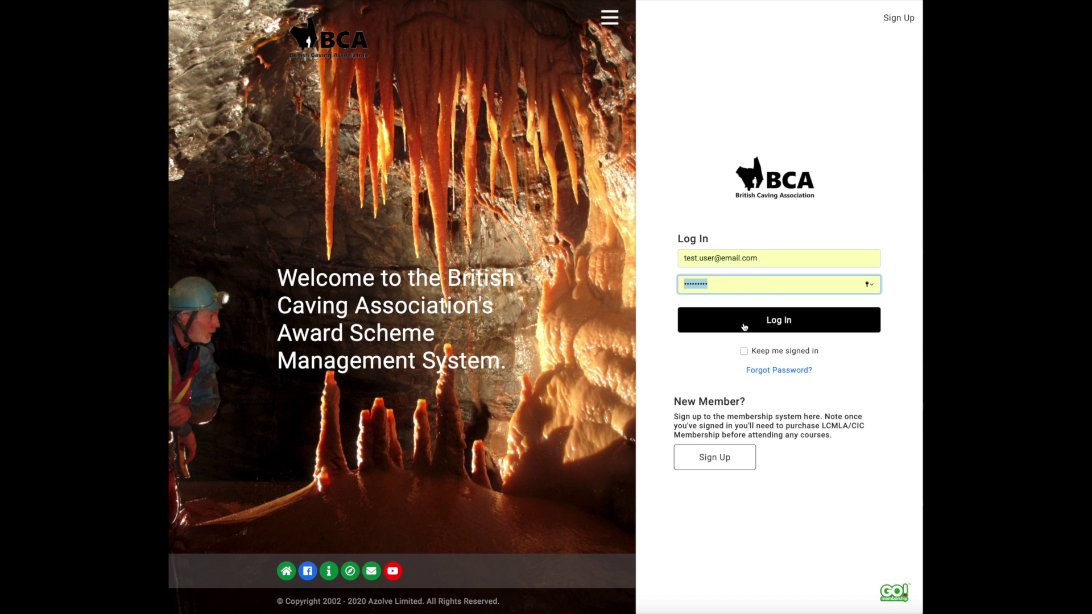
Step: Sign in as the test user, confirm empty Credentials and Qualifications, then go to Events & Courses
click(744, 327)
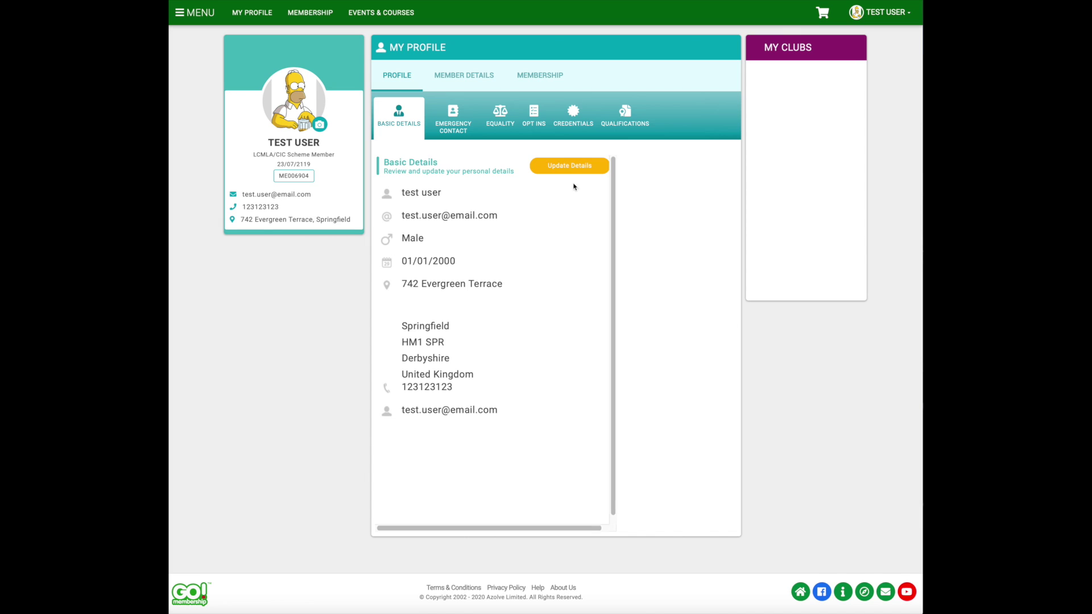
click(572, 128)
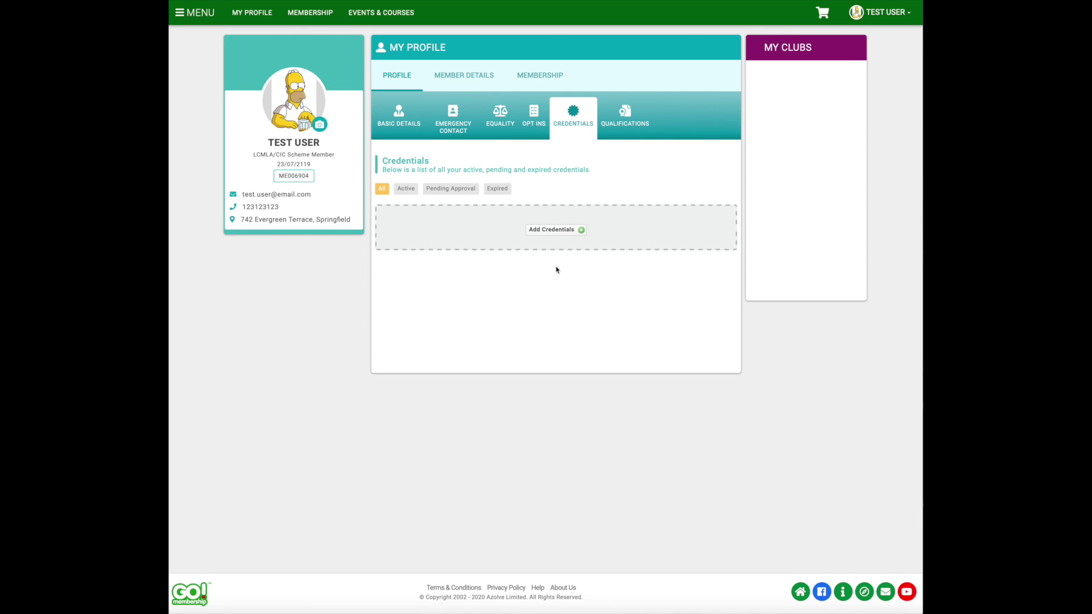
click(618, 122)
click(572, 129)
click(379, 12)
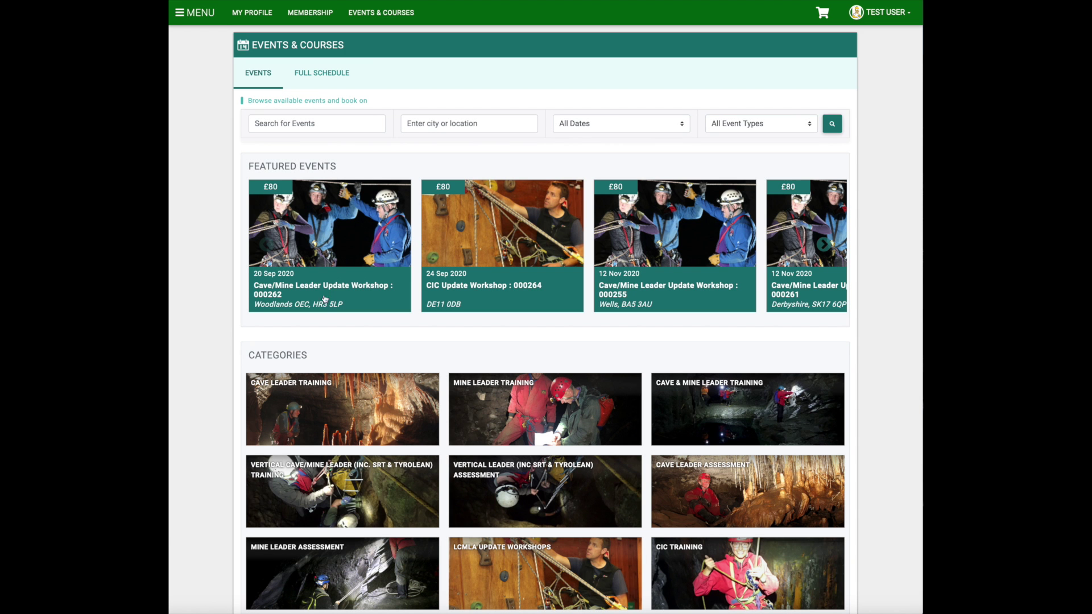
Step: Browse the Cave Leader Training > N. Wales events and try the all-dates event search
click(326, 399)
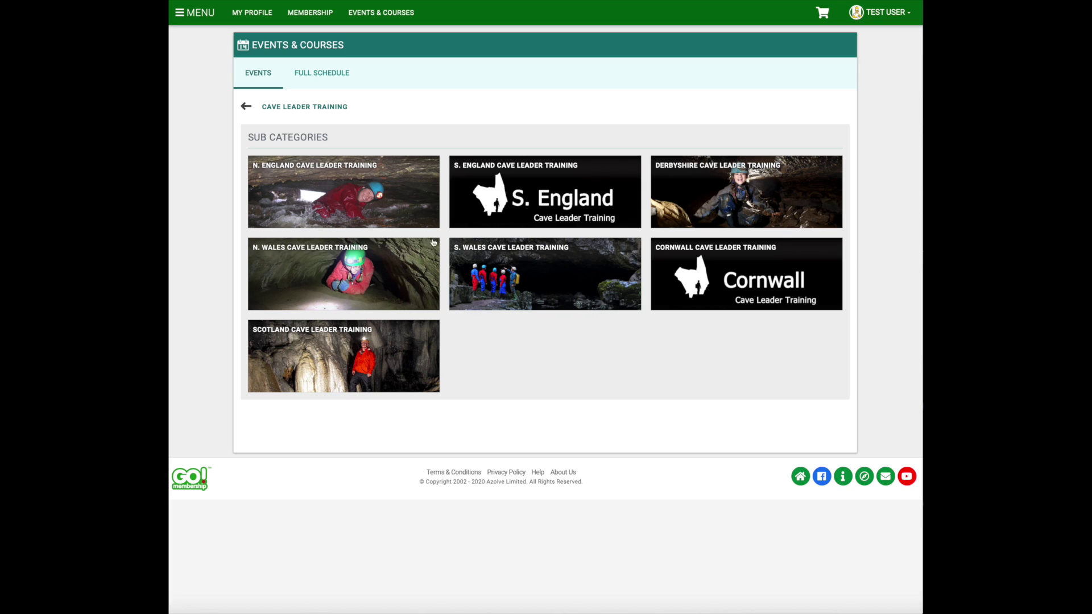
click(348, 289)
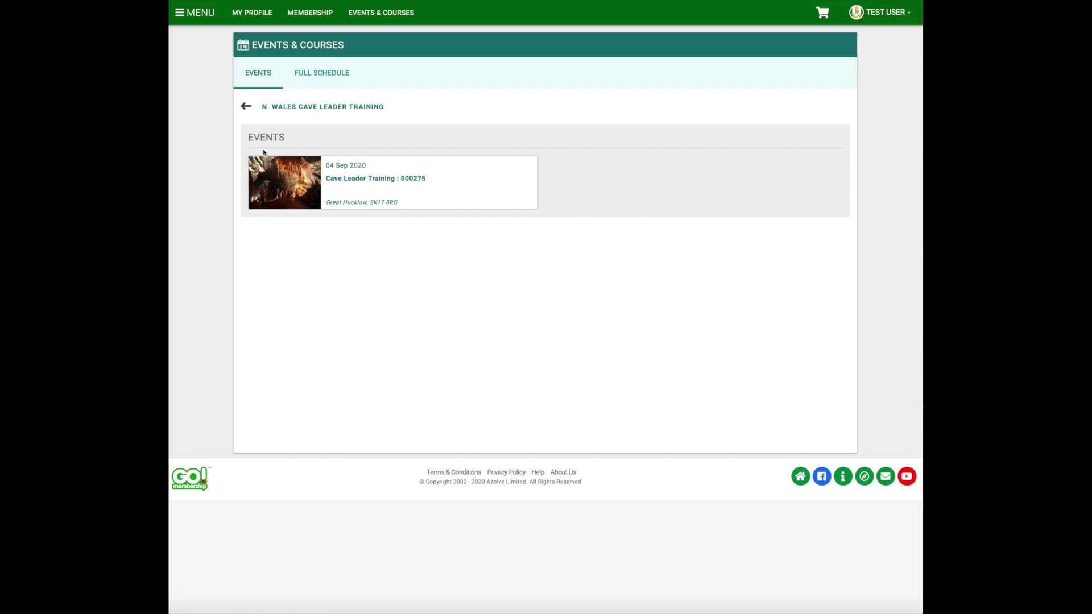
click(246, 108)
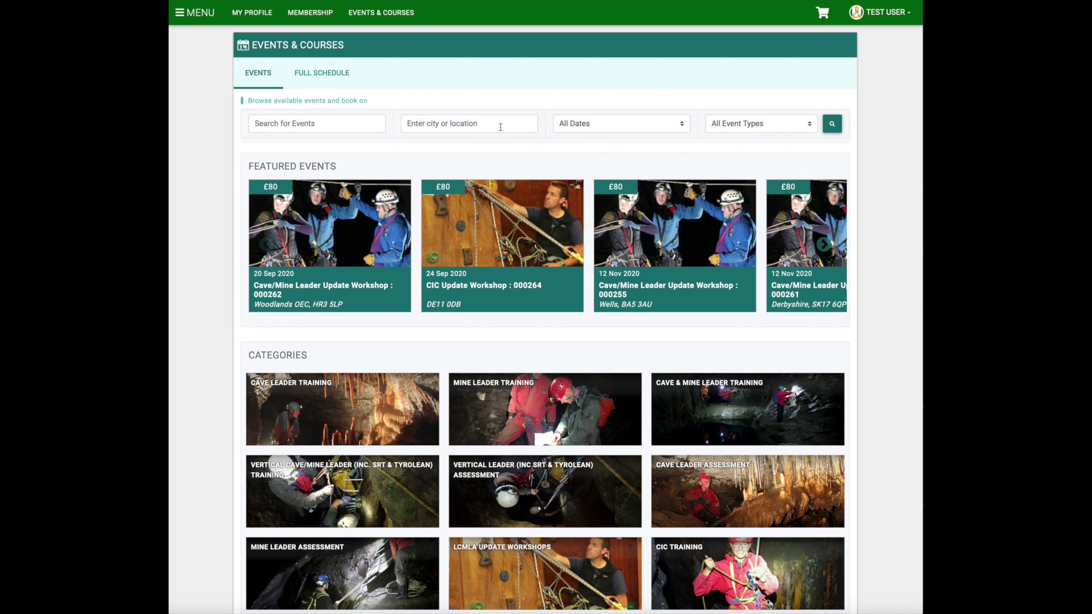
click(832, 124)
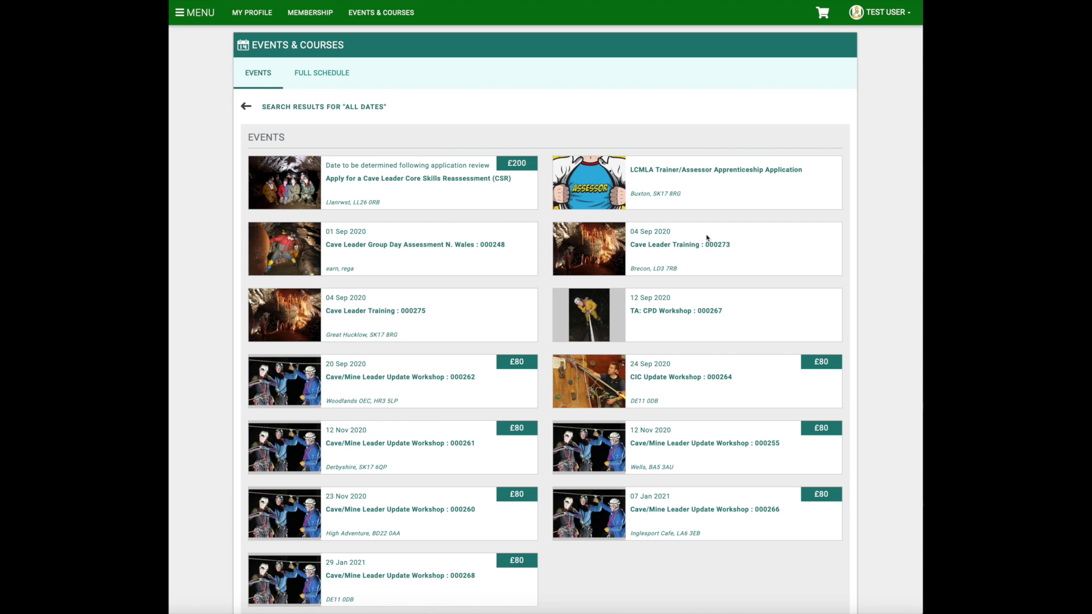
scroll(707, 238, down, 2)
scroll(707, 238, up, 1)
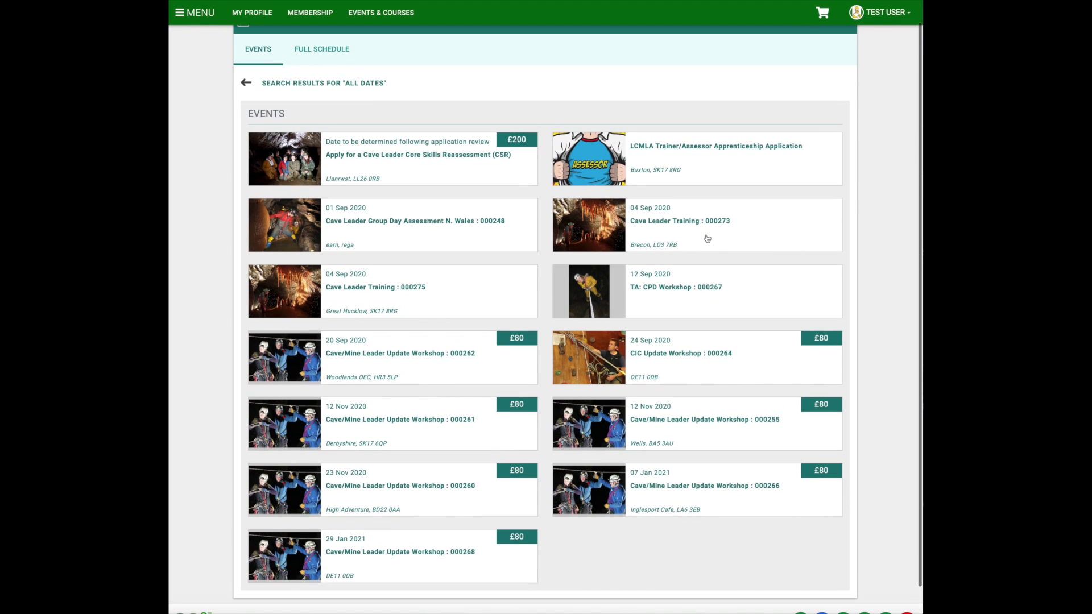
click(246, 83)
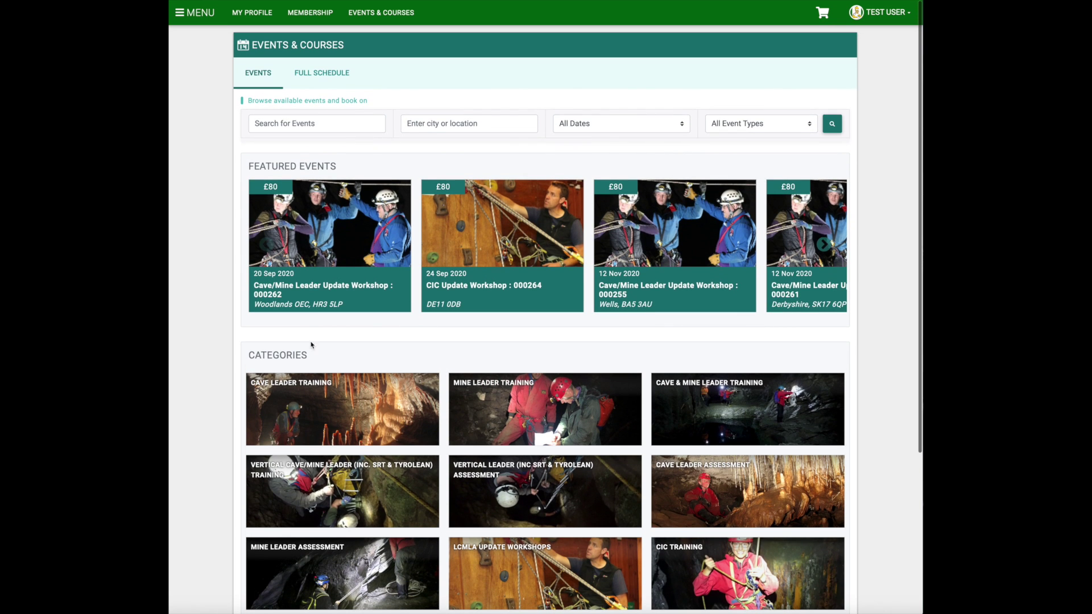
Step: Open the Cave Leader Training : 000275 event from the N. Wales Cave Leader Training listing
click(311, 431)
click(323, 267)
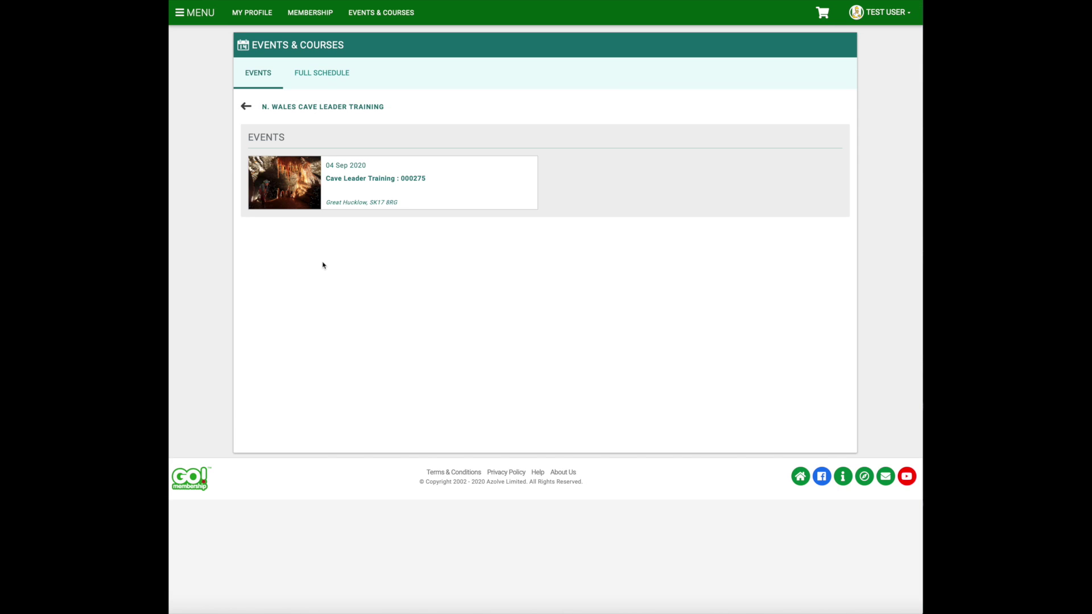
click(346, 186)
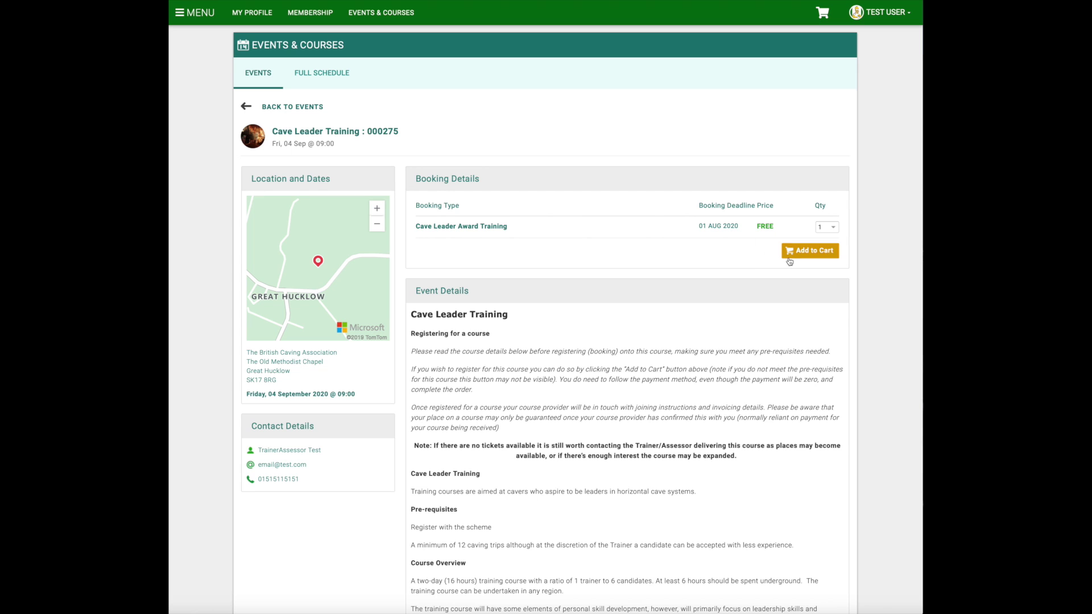
Step: Add the Cave Leader Award Training booking to the cart and confirm 'Yes, proceed to cart'
scroll(756, 267, down, 1)
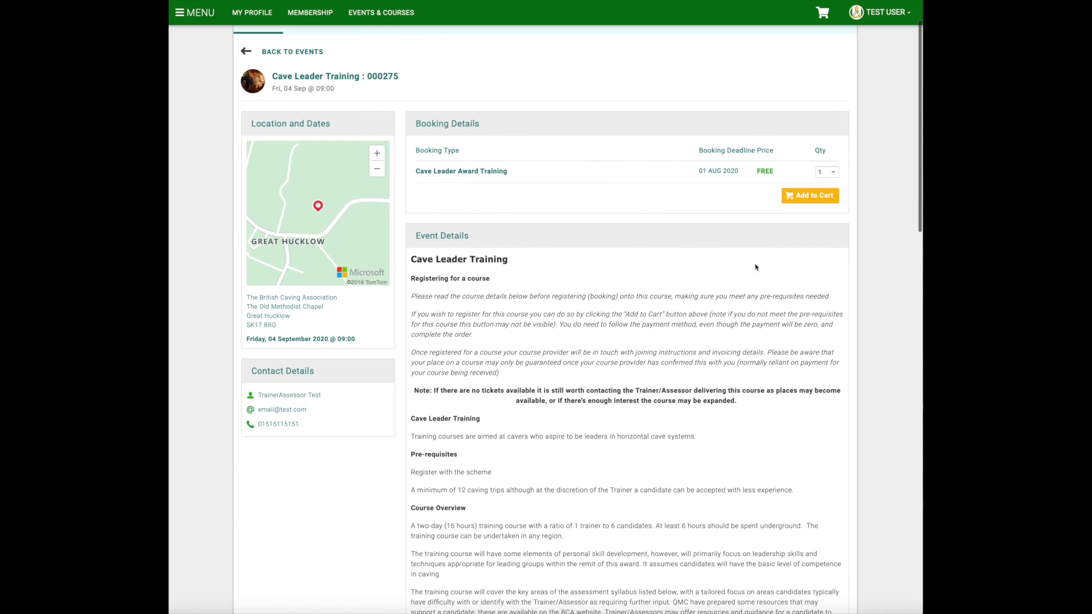
click(809, 197)
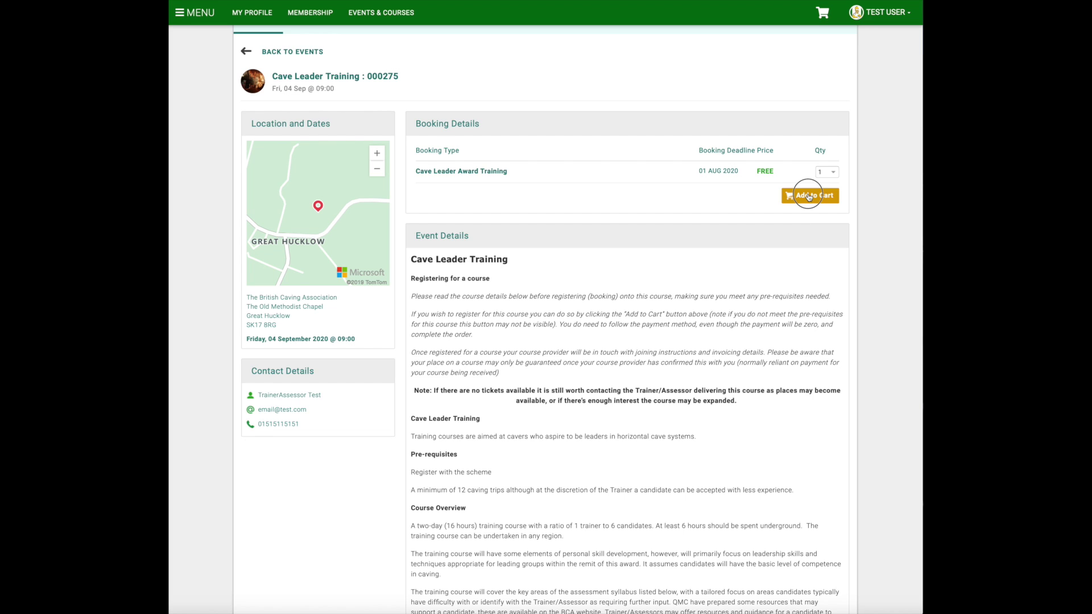
click(586, 359)
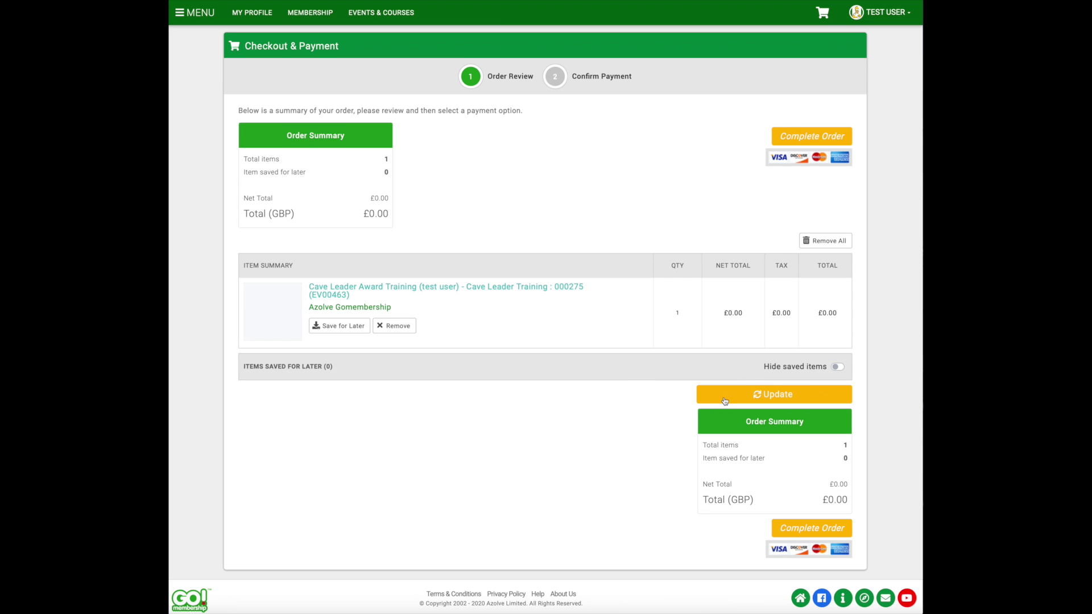
Step: Complete the £0.00 Cave Leader training order and return to the Member Area home
click(806, 134)
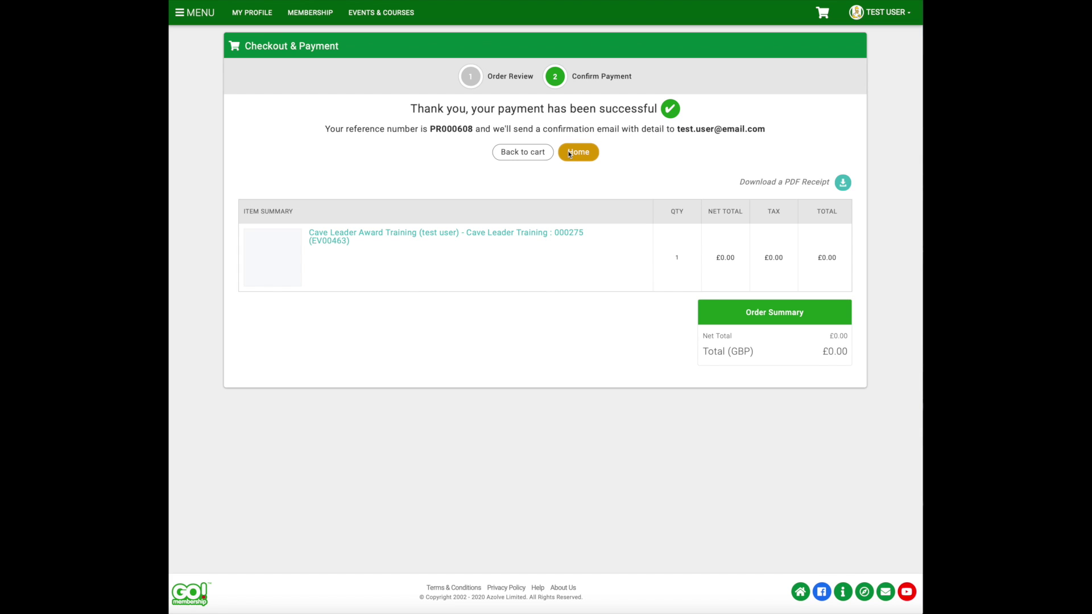
click(570, 152)
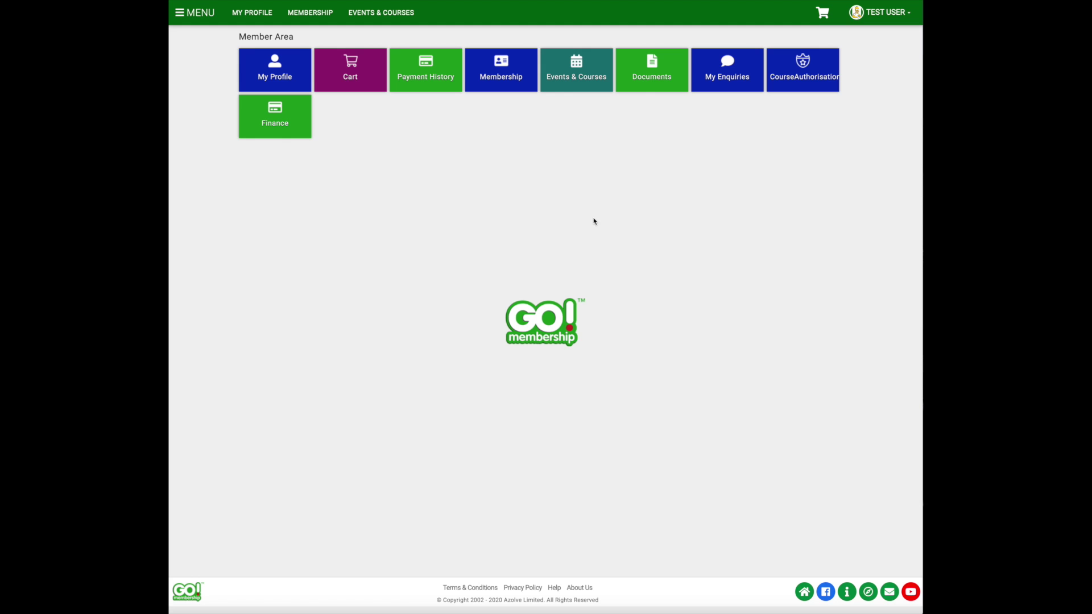
Step: Log out of the test user, sign in as the trainer/assessor, and open the MENU drawer
click(880, 12)
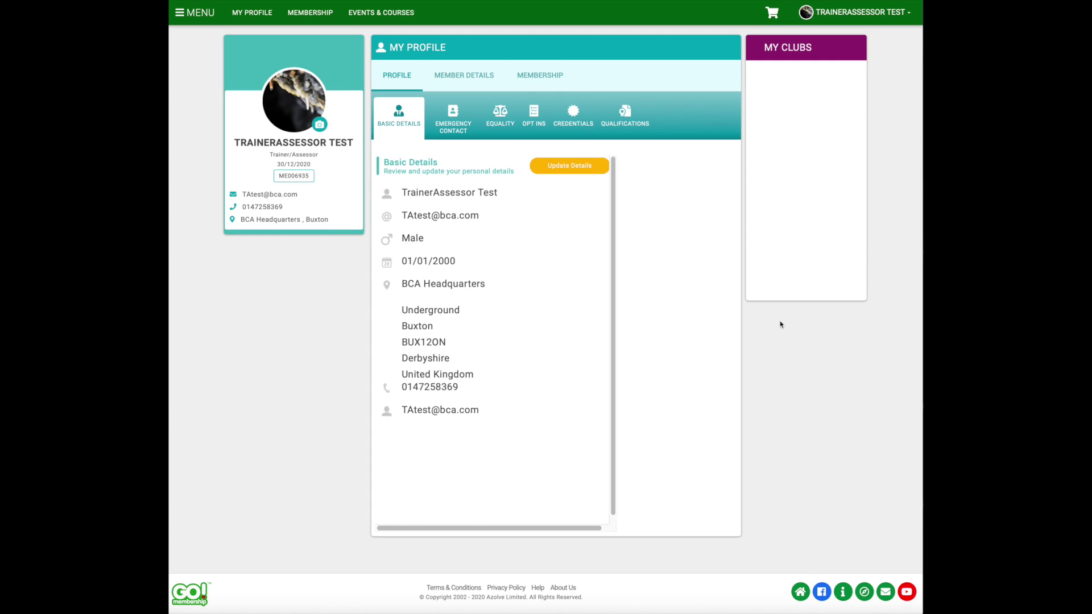
click(203, 12)
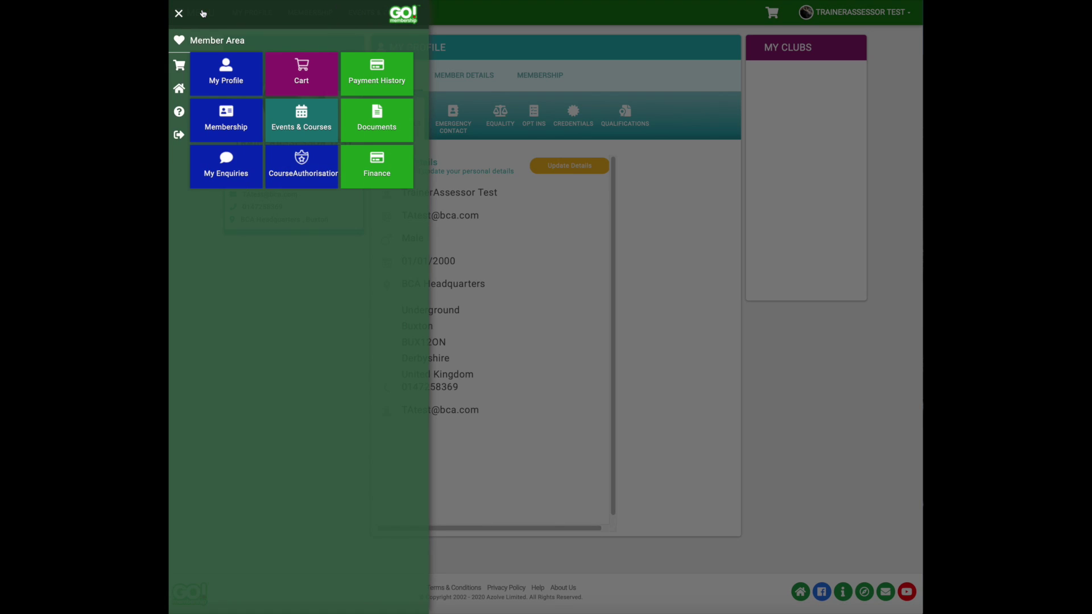
Step: Open CourseAuthorisation's Candidates step and select the test user's Booked row
click(282, 182)
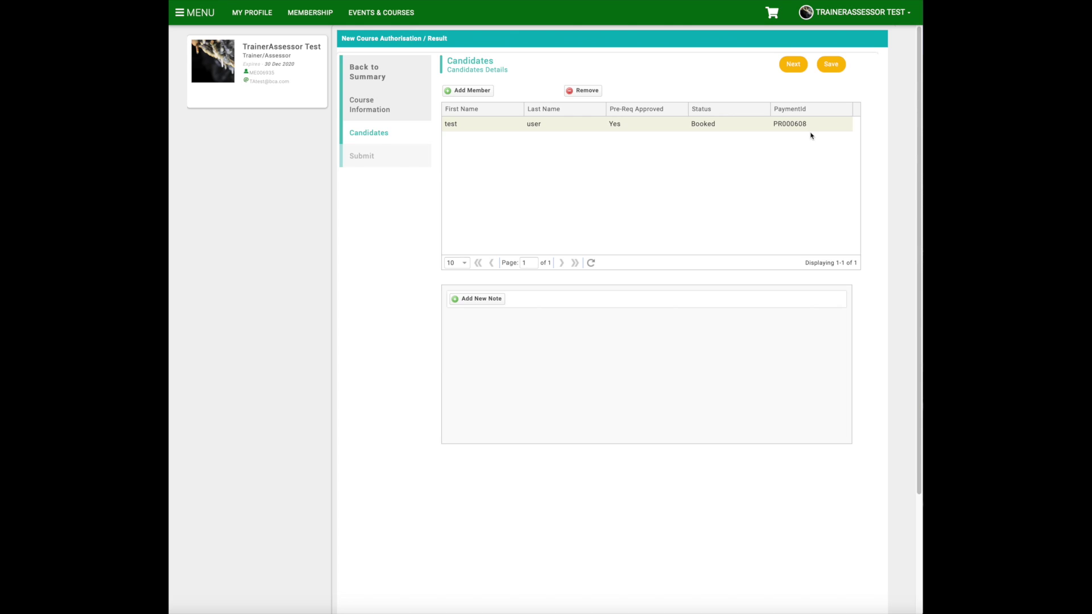
click(598, 129)
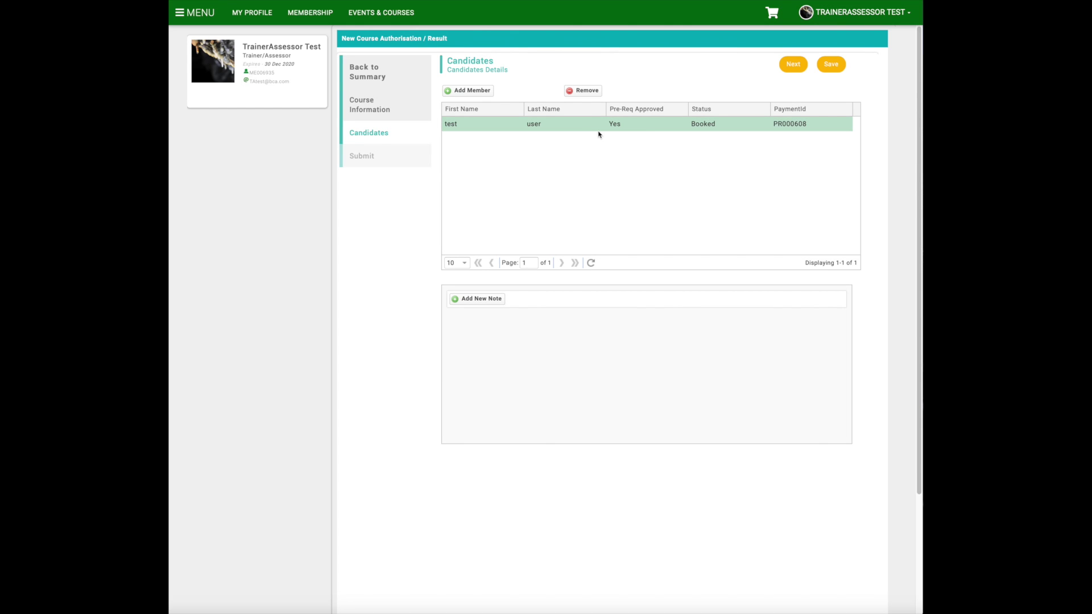
click(642, 129)
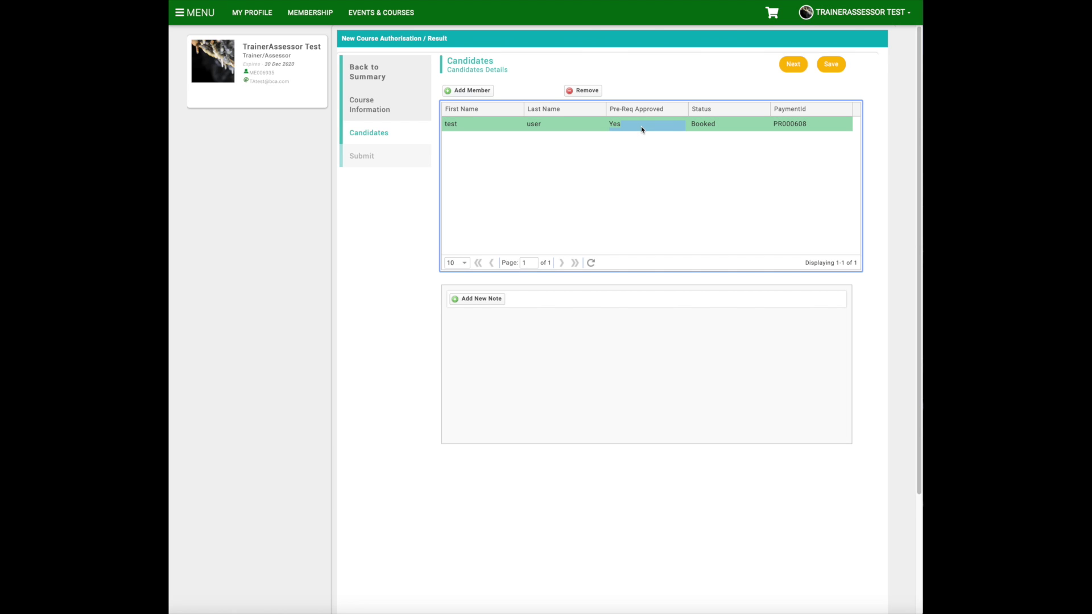
Step: Open the test candidate's booking record and show its Course Feedback for Mine, Cave and Vertical pathways
double_click(547, 123)
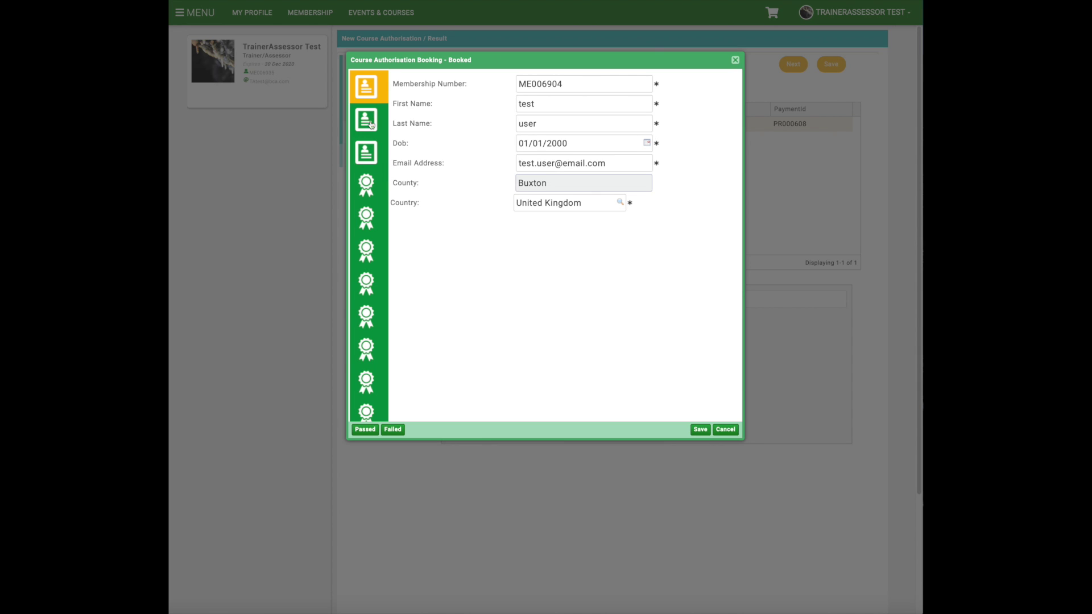
click(366, 157)
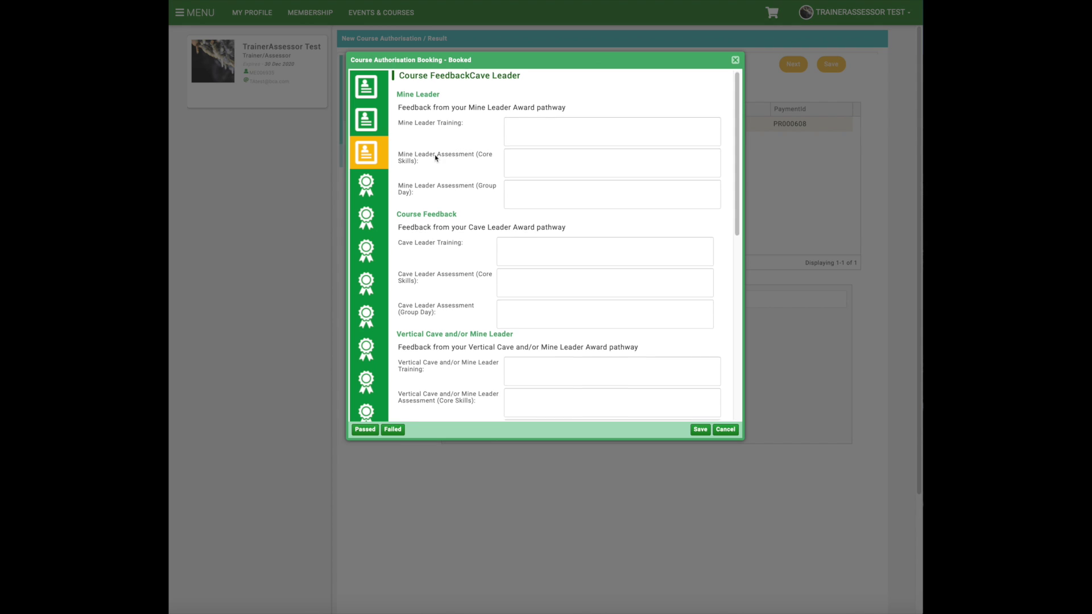
scroll(436, 158, down, 1)
Step: Type the 2-day North Wales course feedback, with Ogof Nadolig trips, into the Cave Leader Training box
click(520, 240)
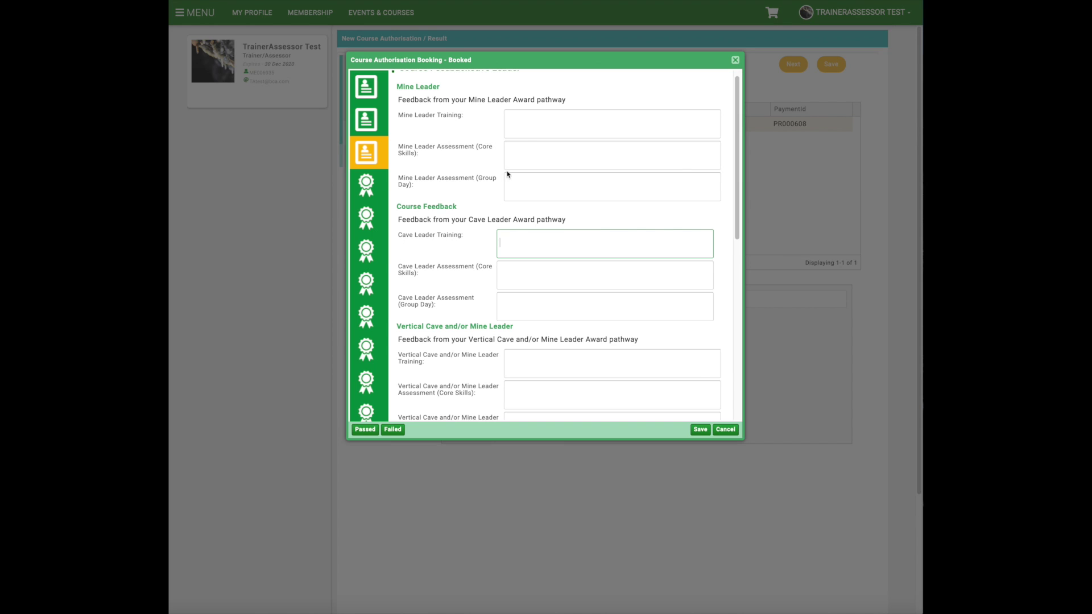
scroll(563, 358, down, 3)
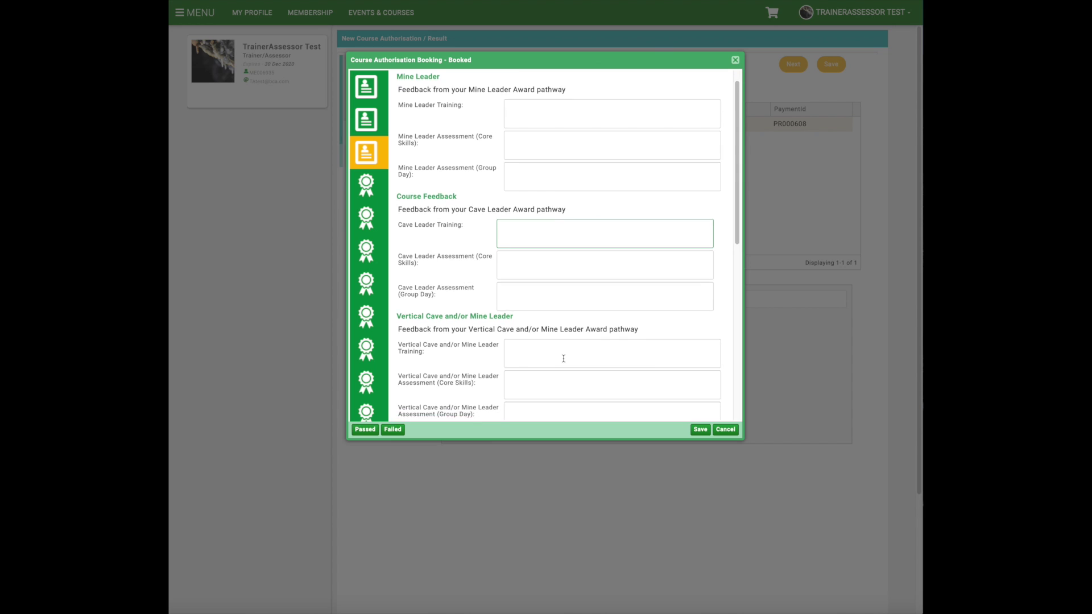
scroll(563, 358, down, 5)
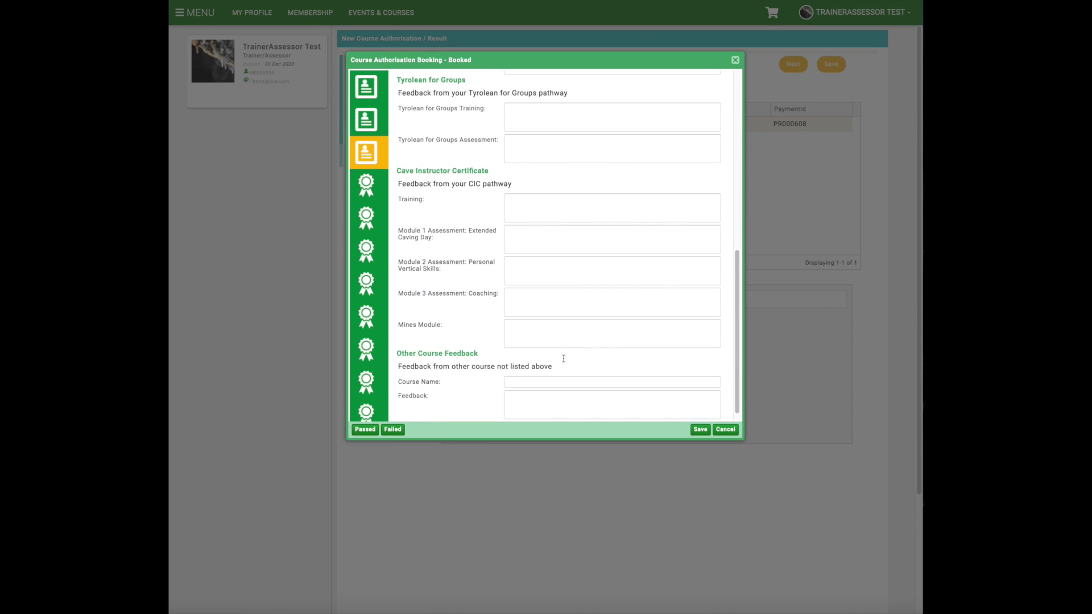
scroll(564, 362, up, 10)
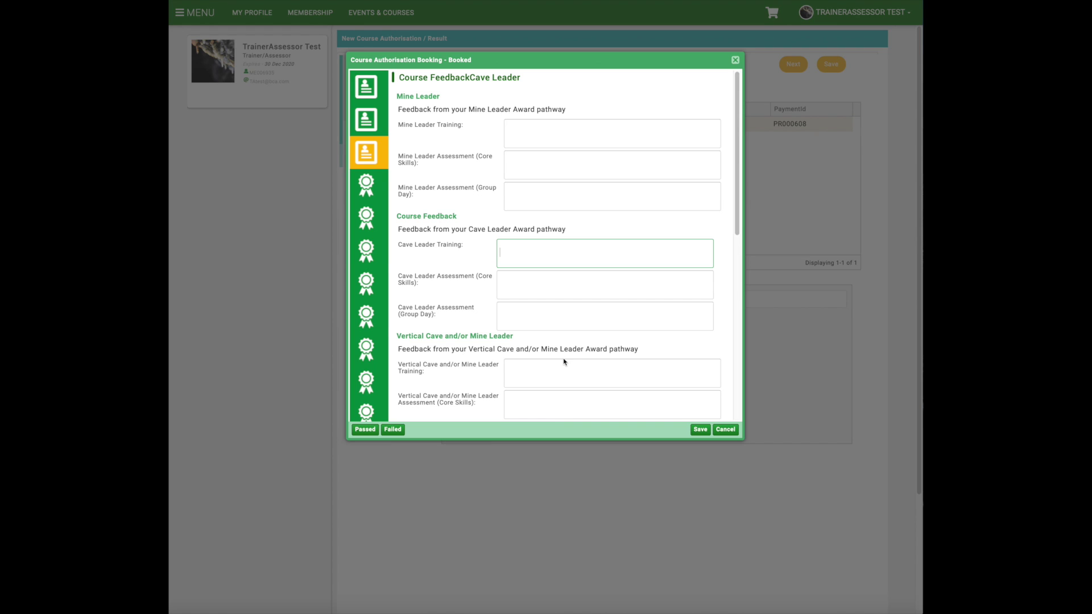
text(2 day course based in North Wales with underground trips into Ogof Nadolig and Poachers cave. Full syllabus covered with a focus on rope work. Test was clearly comfortable in the environment, I )
text(would suggest)
key(ctrl+Home)
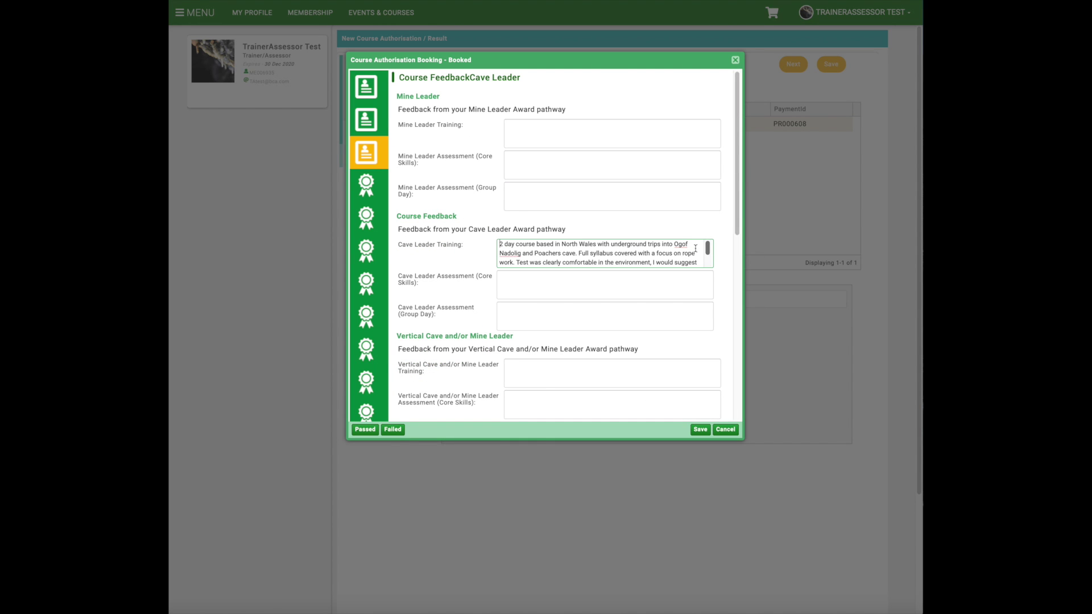
scroll(695, 248, down, 2)
scroll(662, 250, up, 1)
scroll(661, 251, up, 1)
scroll(655, 254, down, 2)
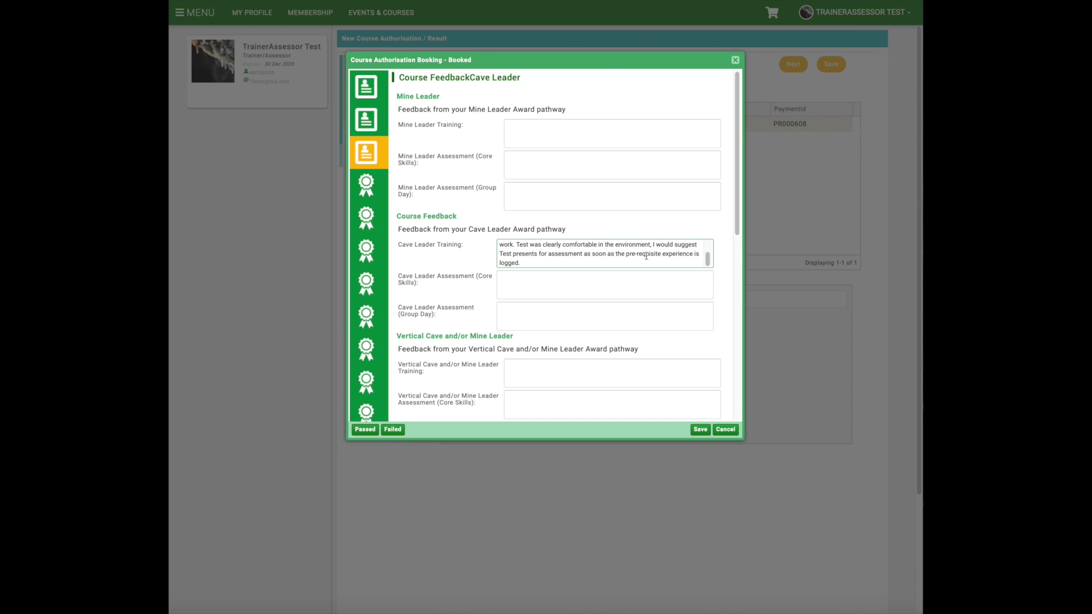
click(367, 190)
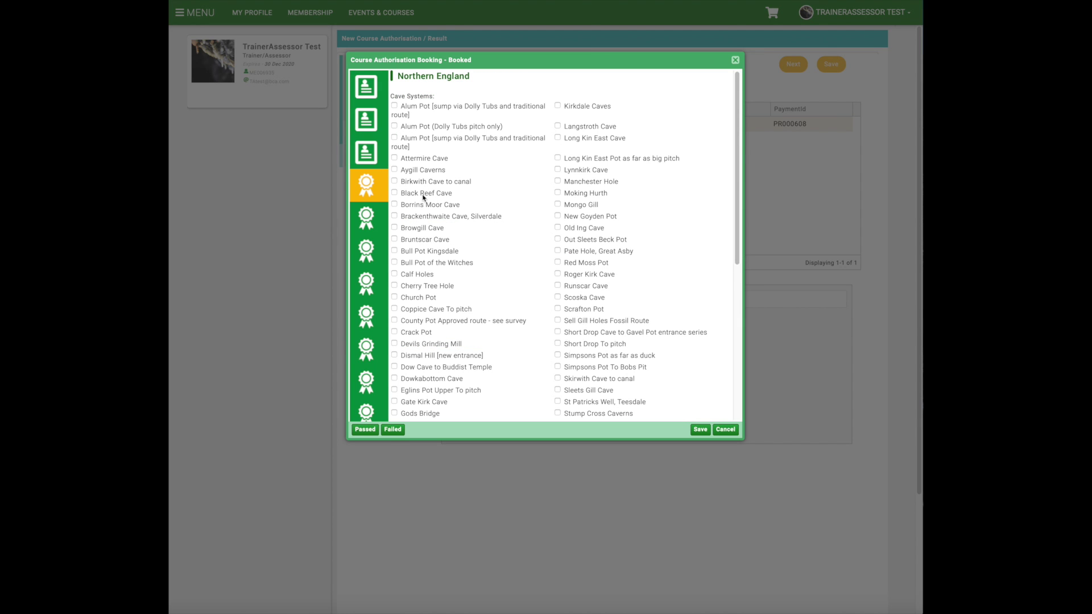
Step: Tick then untick Borrins Moor, Brackenthwaite and Browgill caves, leaving no Northern England caves selected
scroll(494, 209, down, 5)
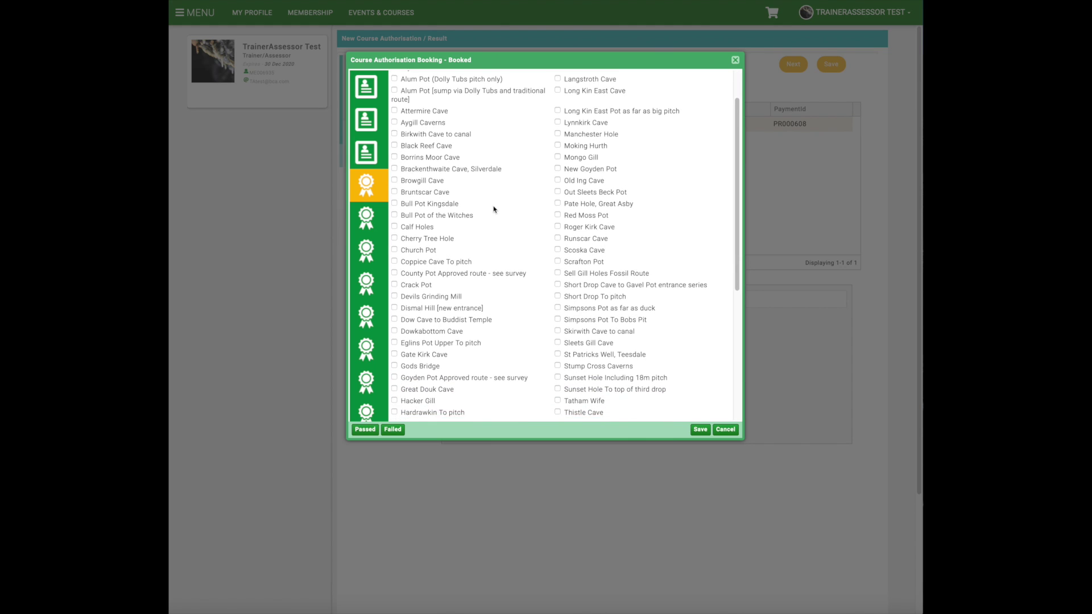
scroll(493, 210, up, 6)
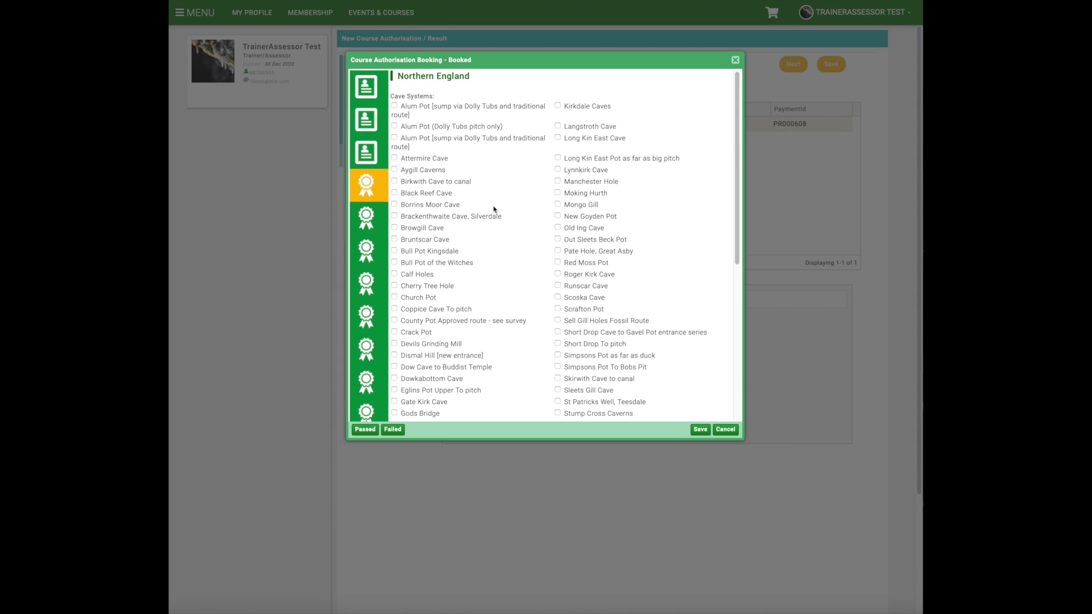
click(415, 206)
click(416, 218)
click(417, 229)
click(418, 231)
click(426, 219)
click(425, 206)
Step: View the Update Workshop feedback, then return to the candidate's member details
scroll(425, 206, down, 3)
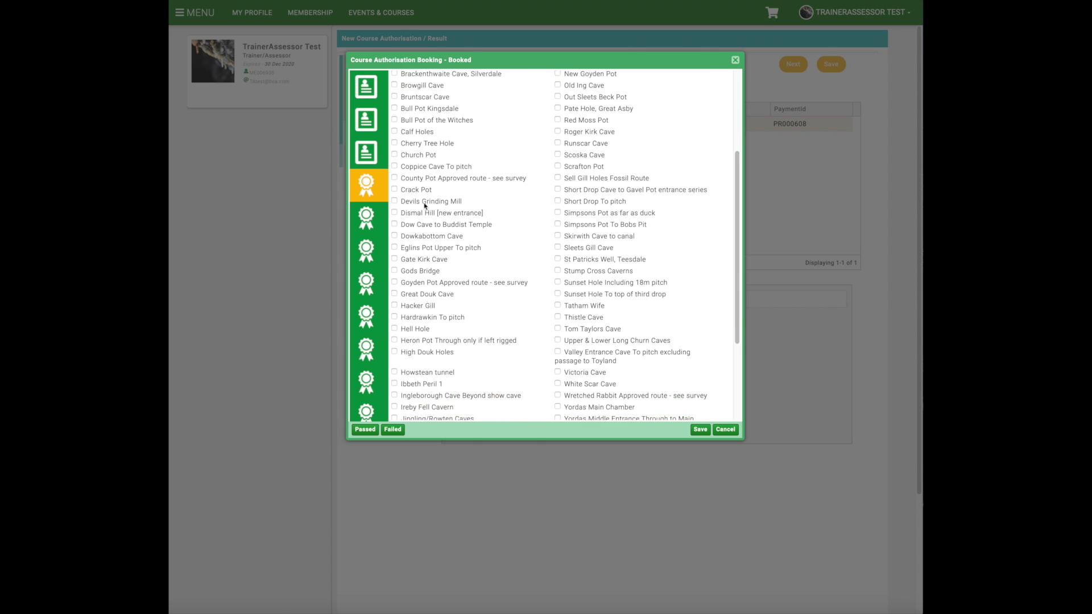
scroll(425, 206, up, 2)
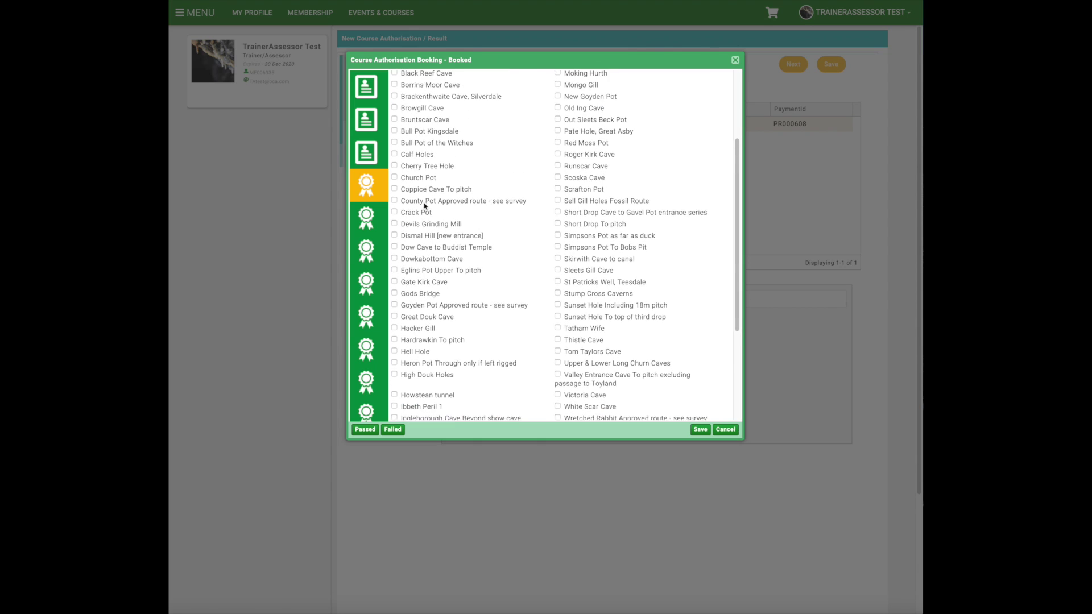
click(372, 121)
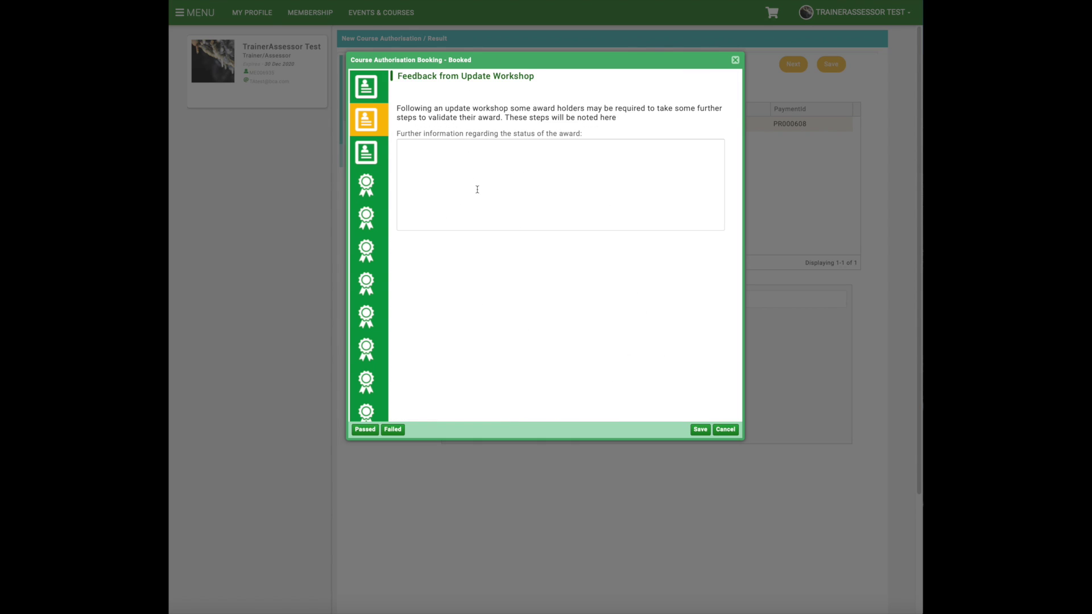
click(367, 89)
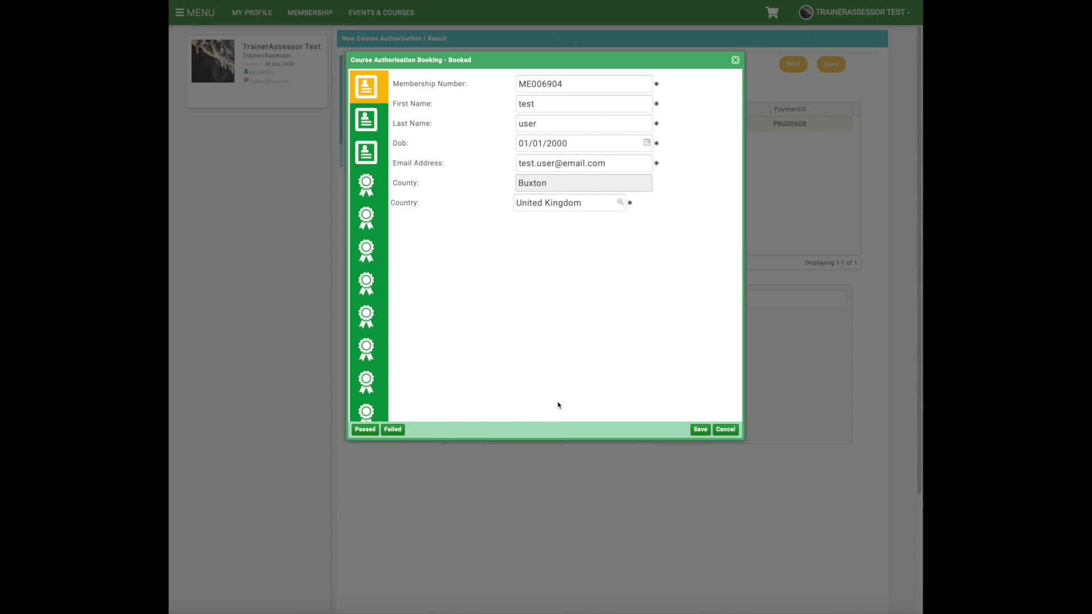
Step: Mark the test candidate Passed, cancel adding another member, and save the Candidates list
click(366, 431)
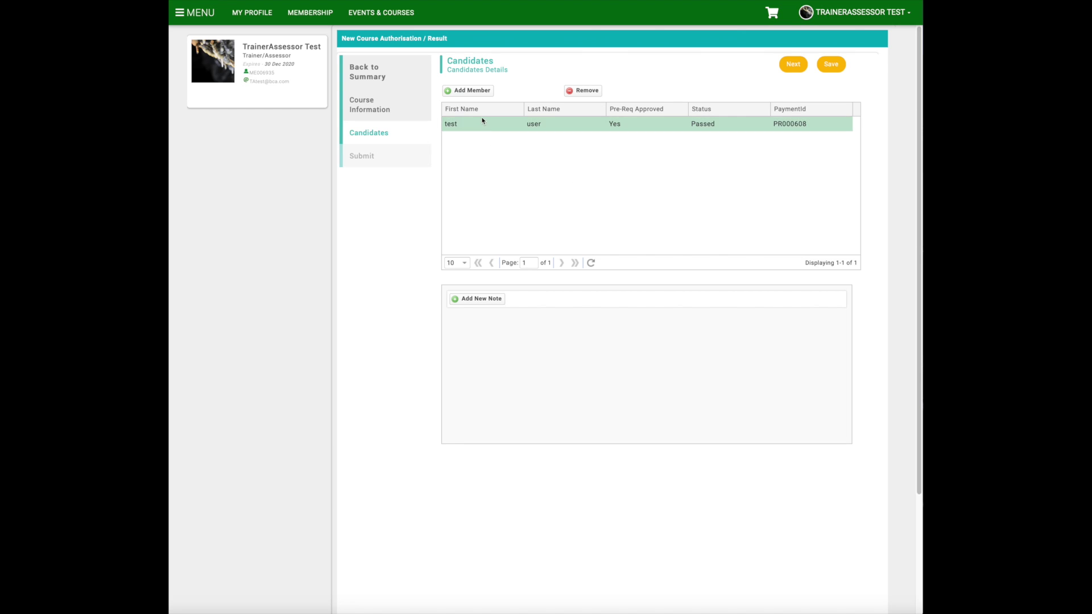
click(467, 92)
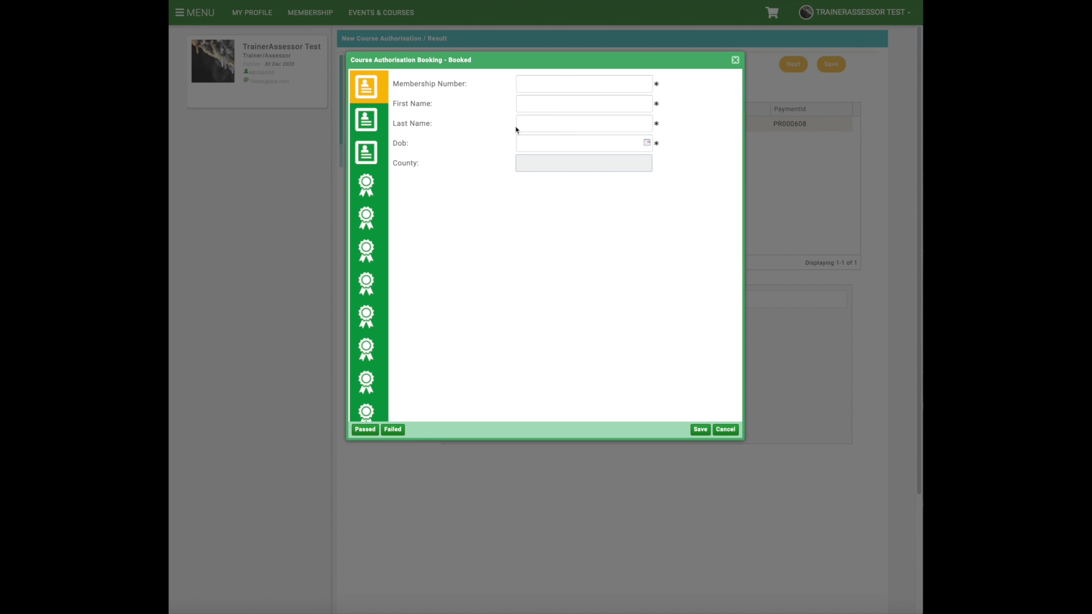
click(541, 145)
click(727, 432)
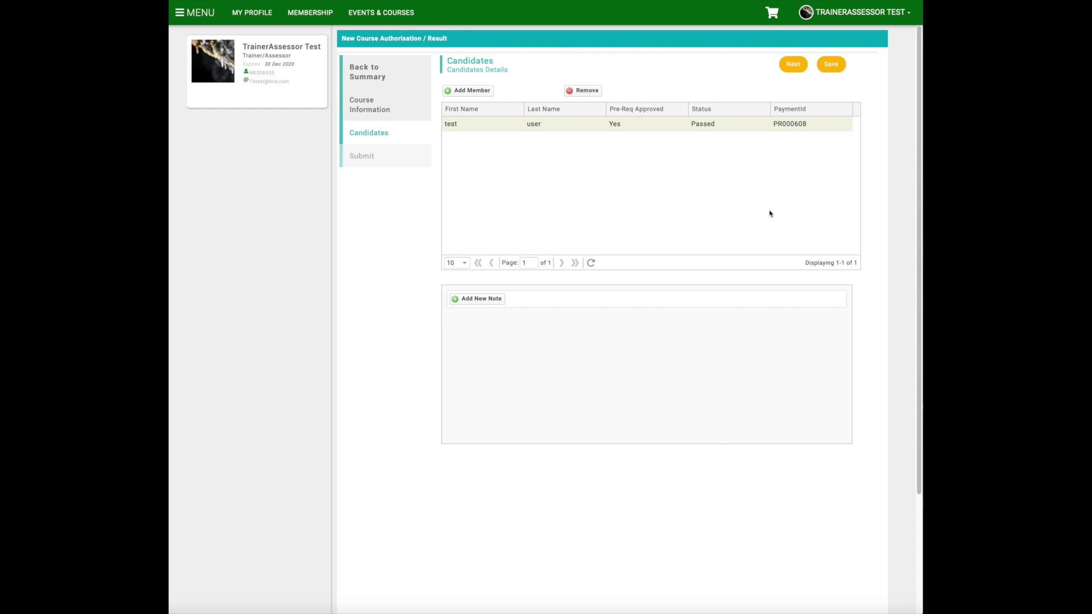
click(834, 67)
Step: Submit the 000275 Cave Leader Training authorisation, then reopen it to review its course information
click(794, 64)
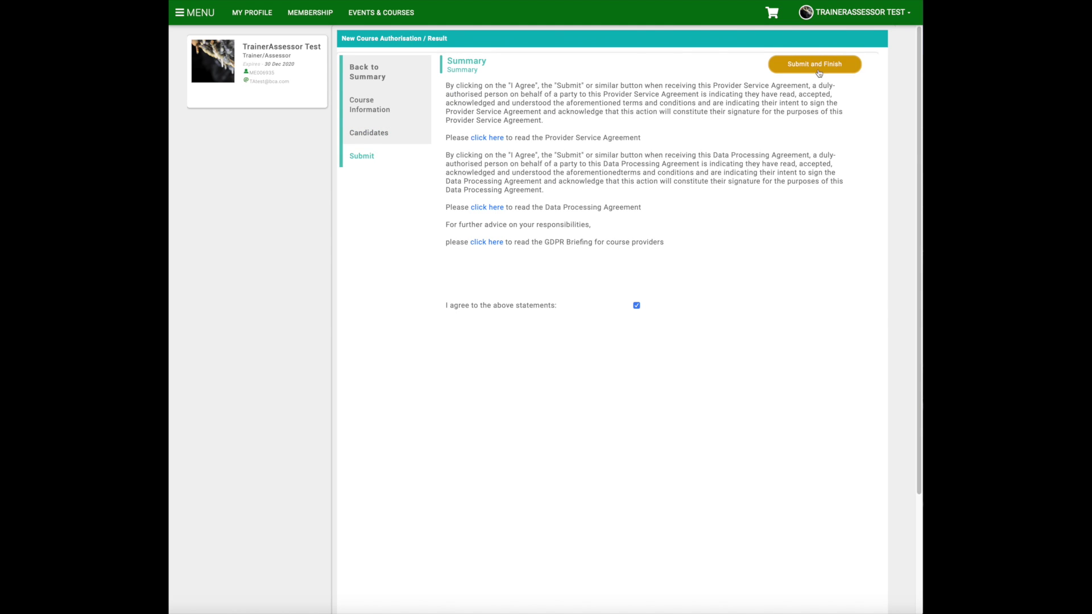
click(809, 66)
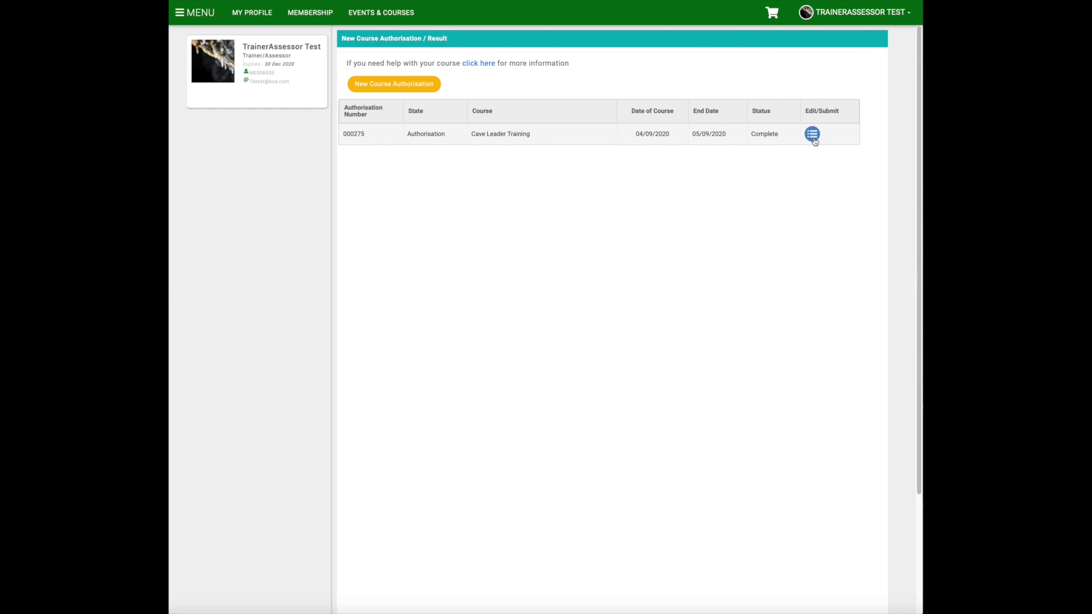
click(813, 136)
click(368, 104)
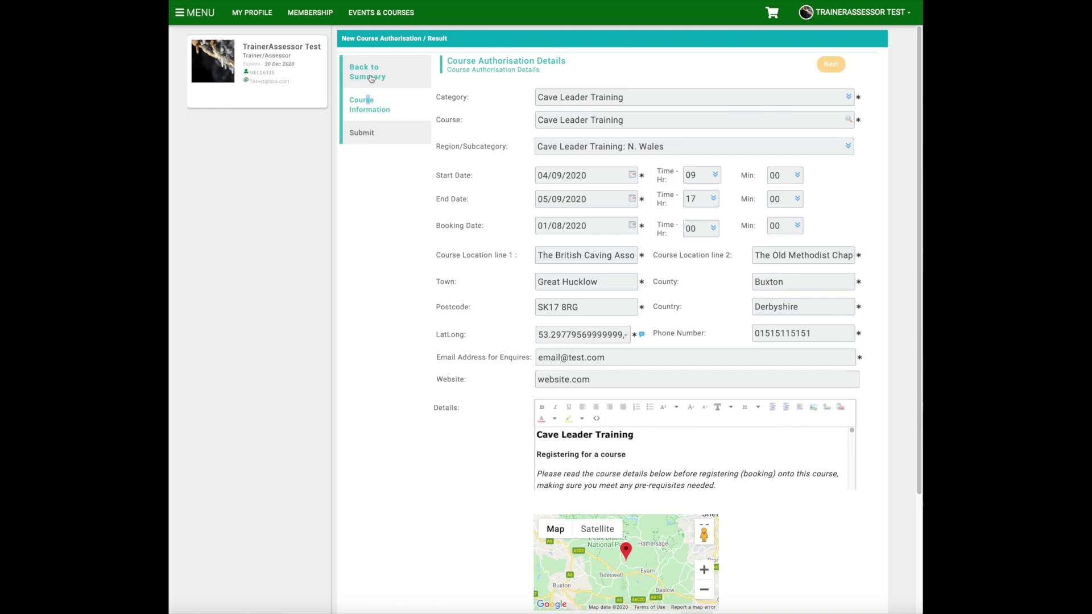
click(370, 77)
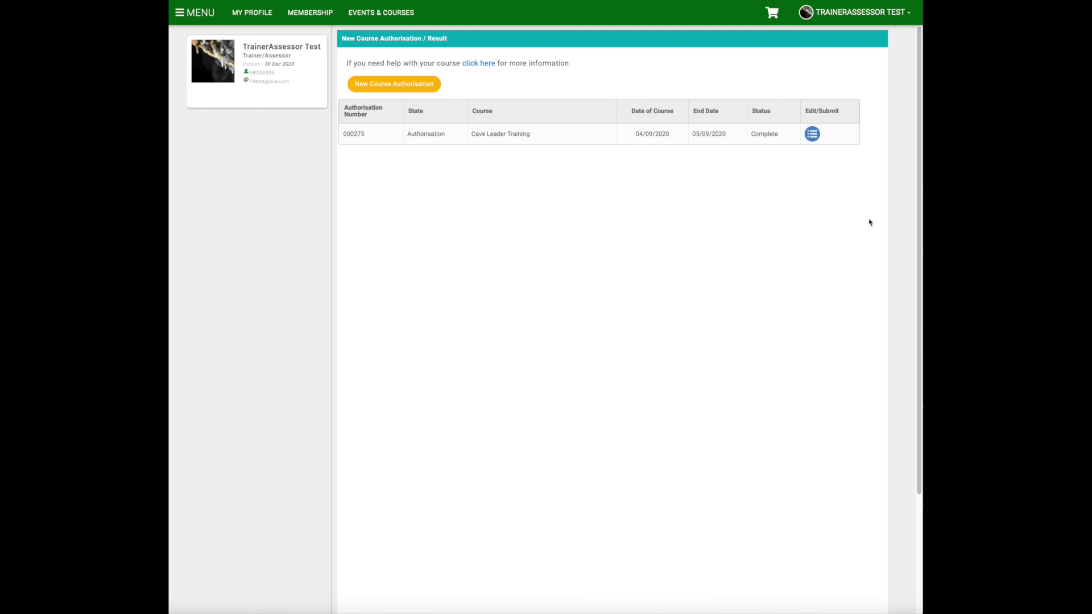
Step: Log out of the trainer account and check the test user's Credentials tab
click(874, 14)
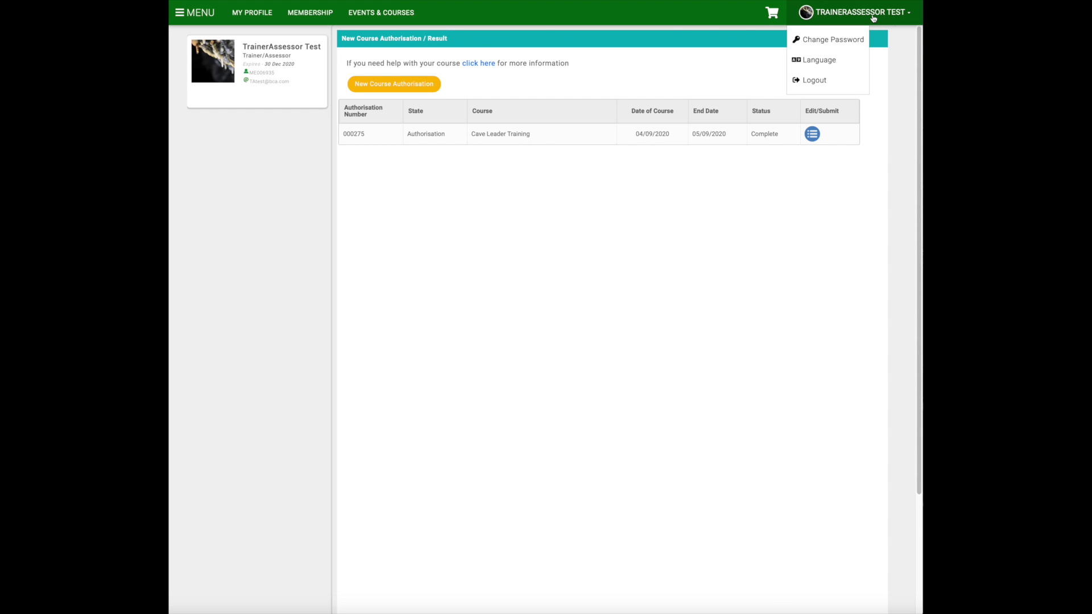
click(823, 83)
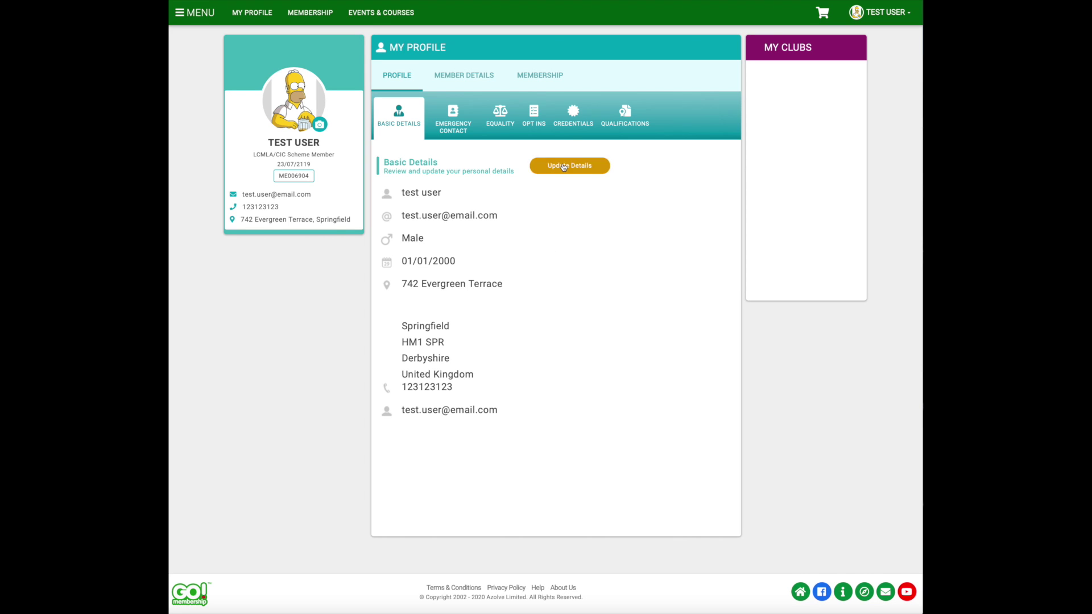
click(576, 126)
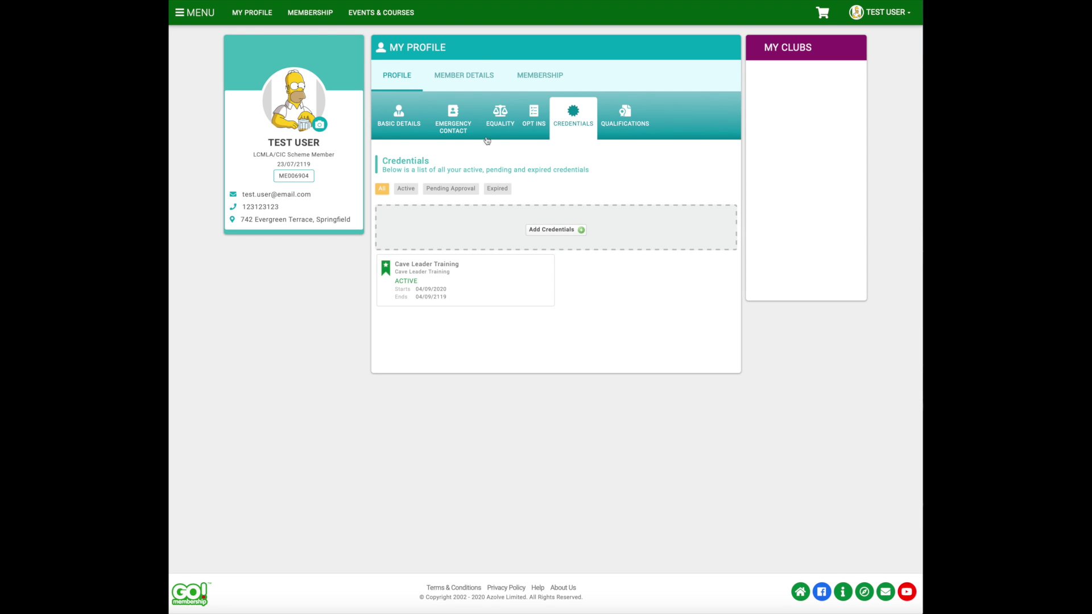
Step: Open Member Details > Course Feedback to see the North Wales Cave Leader Training feedback
click(471, 74)
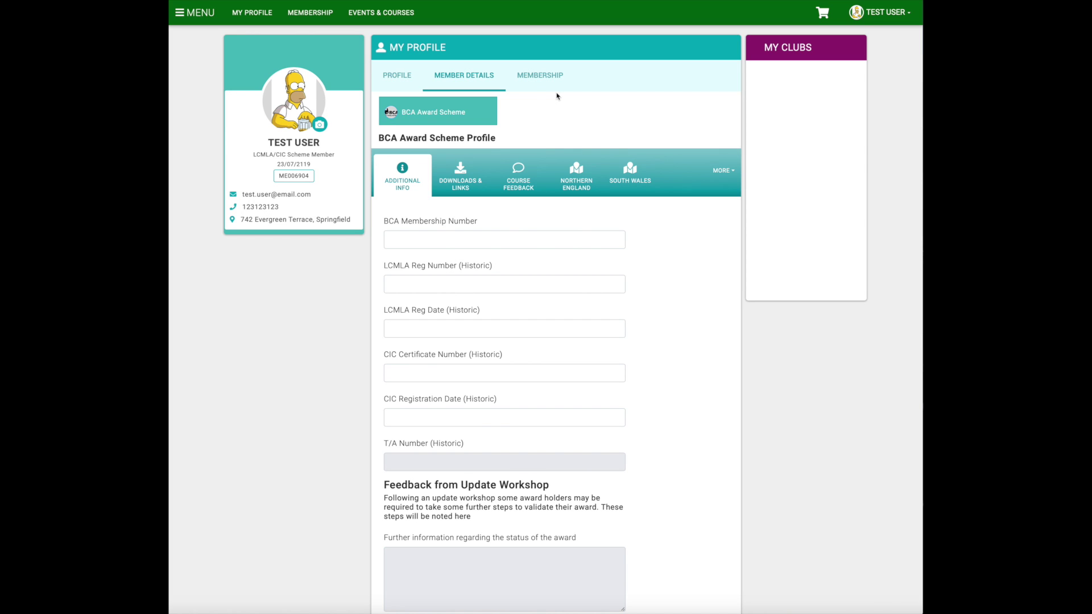
click(518, 181)
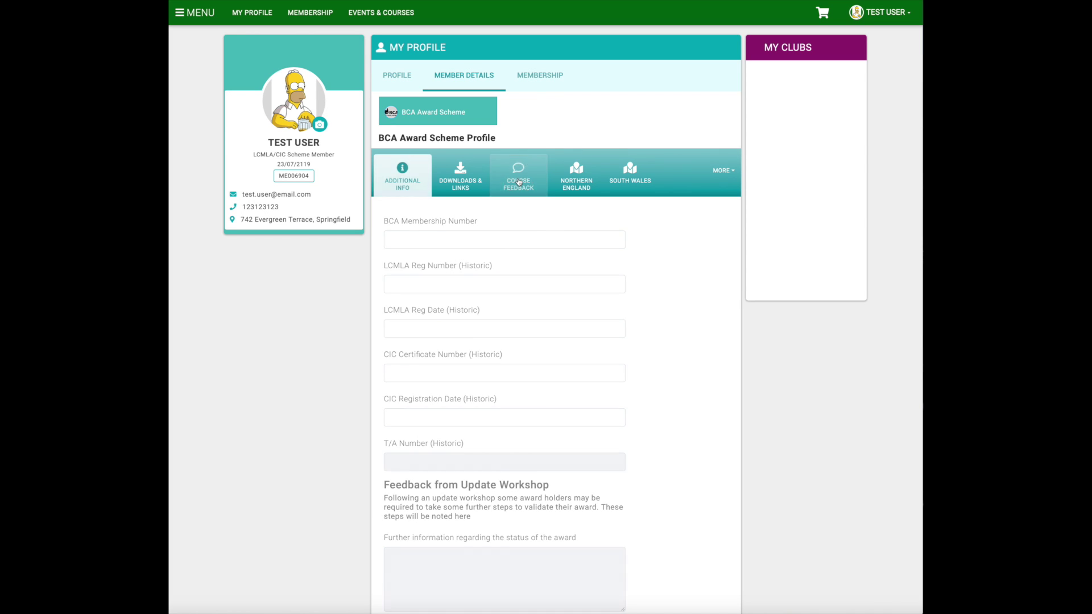
scroll(546, 249, down, 1)
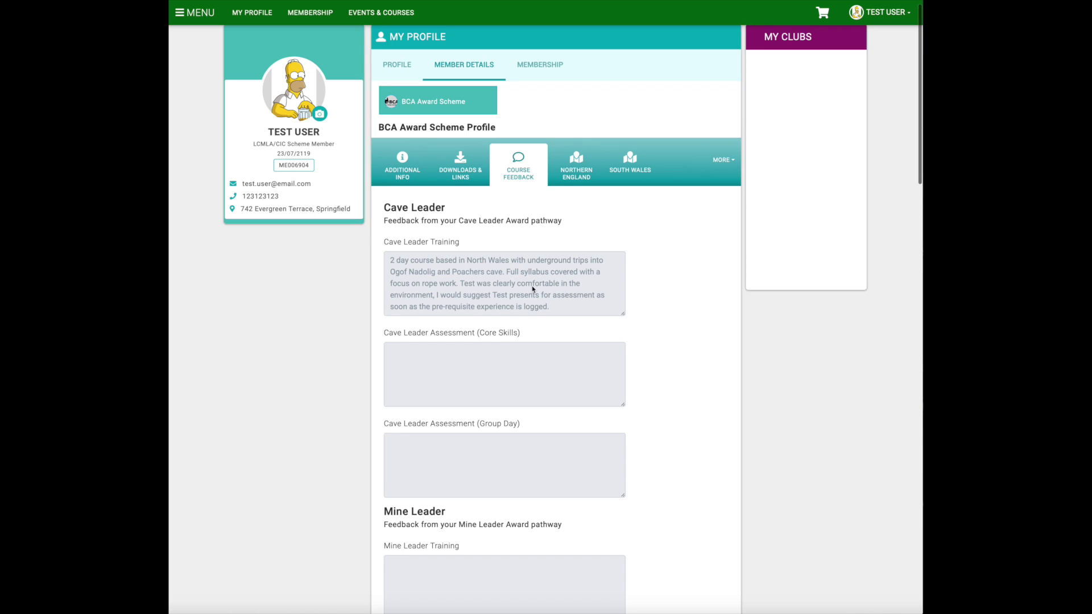
scroll(518, 286, up, 1)
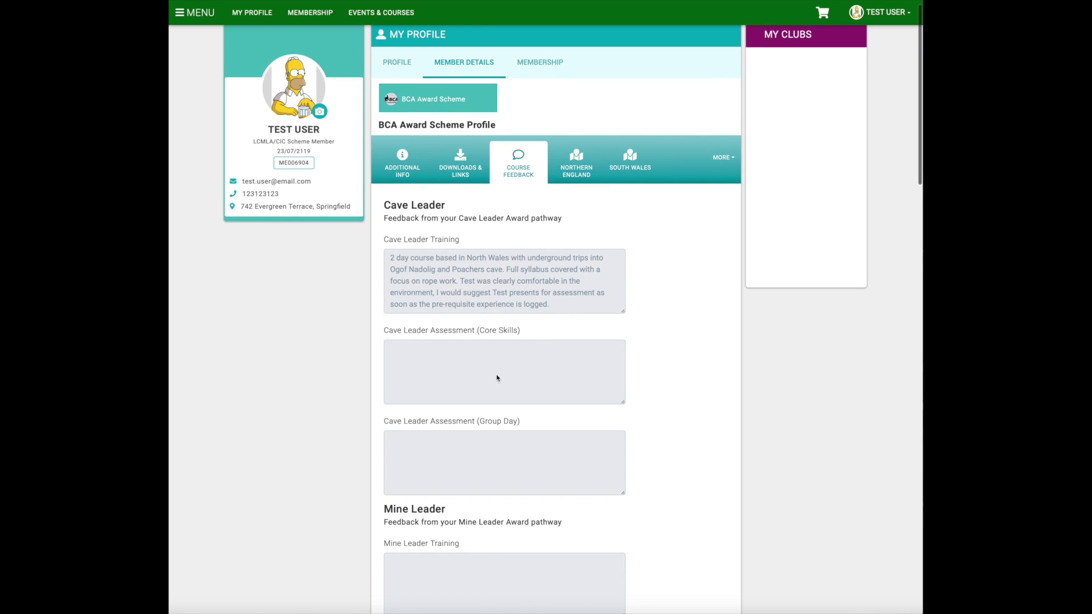
scroll(508, 384, down, 2)
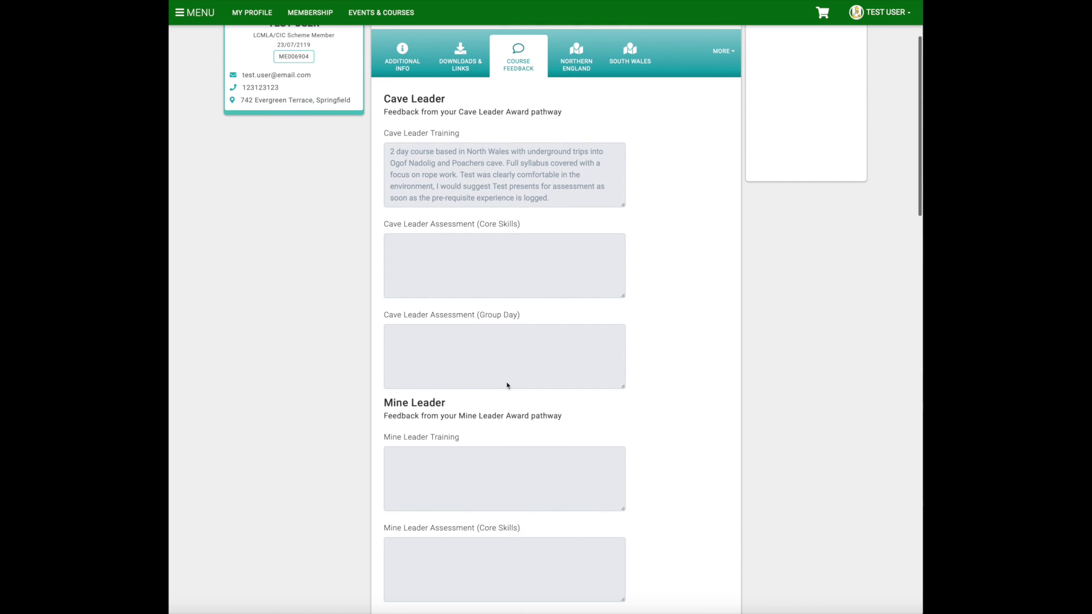